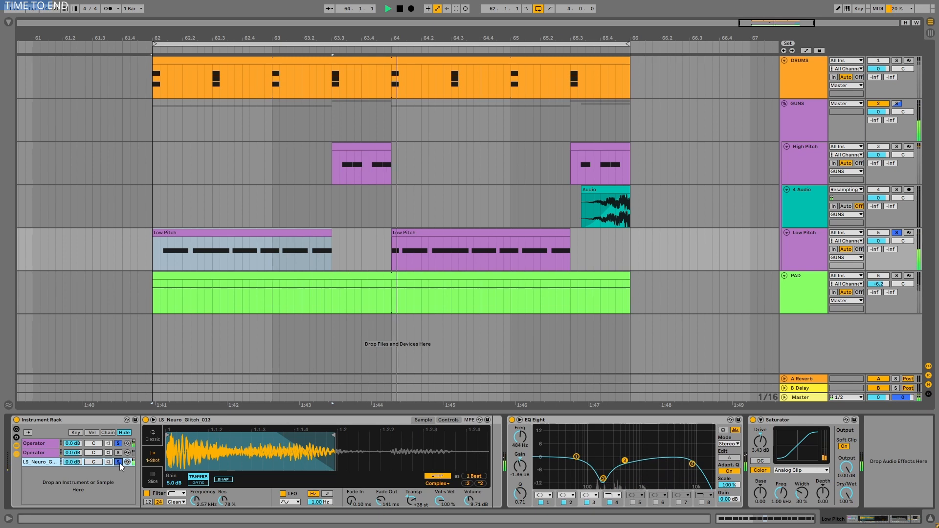
# Step: Play the Low Pitch bass with every rack chain audible, and solo the first Operator chain
pyautogui.click(118, 443)
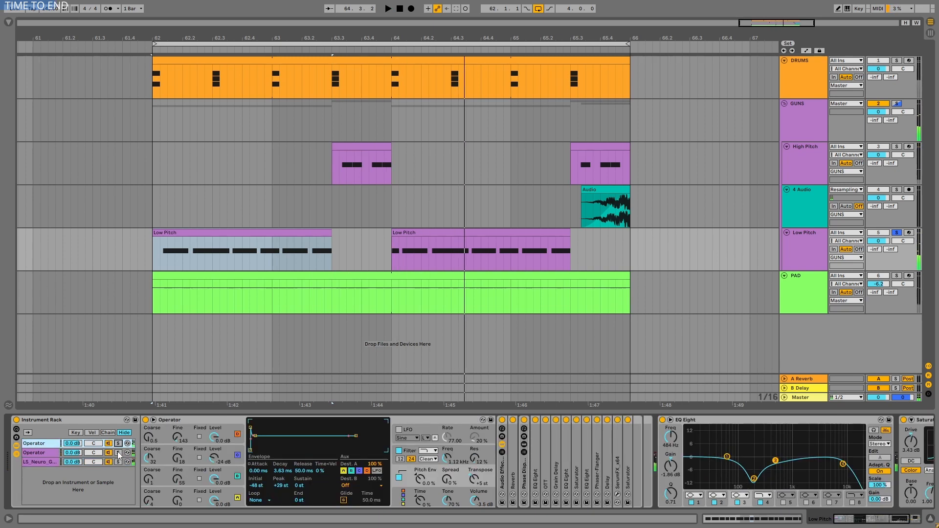
pyautogui.press('space')
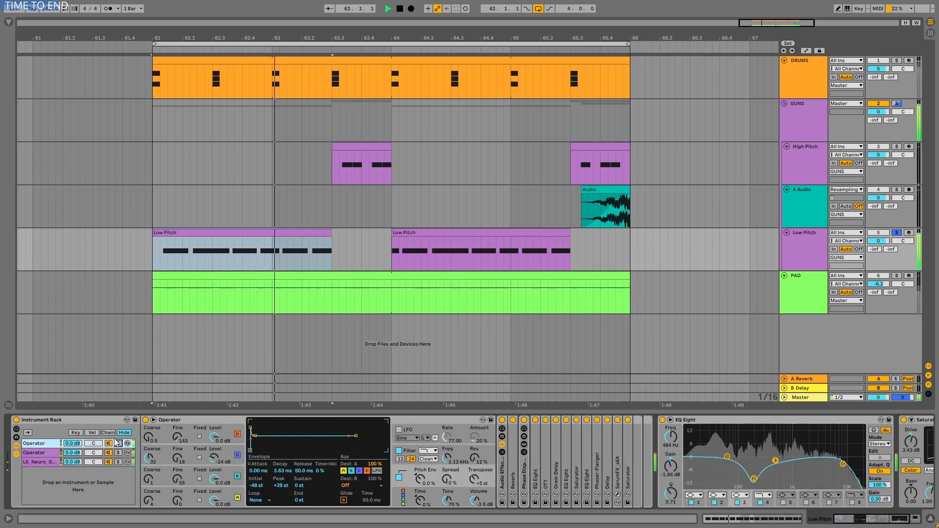
pyautogui.press('space')
pyautogui.click(119, 443)
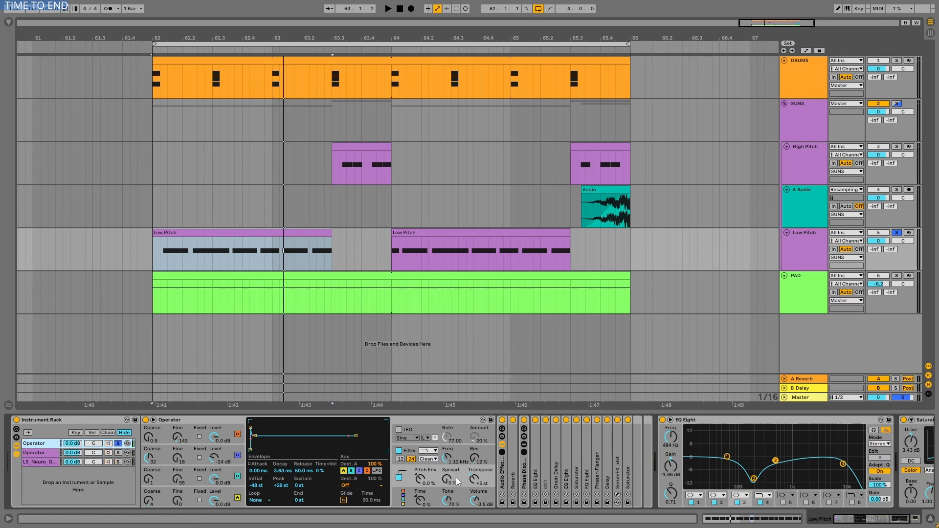
# Step: Try a different Transpose value on the soloed Operator while playing back the bass
pyautogui.press('space')
pyautogui.moveTo(474, 479); pyautogui.dragTo(474, 476)
pyautogui.press('space')
pyautogui.press('space')
pyautogui.press('space')
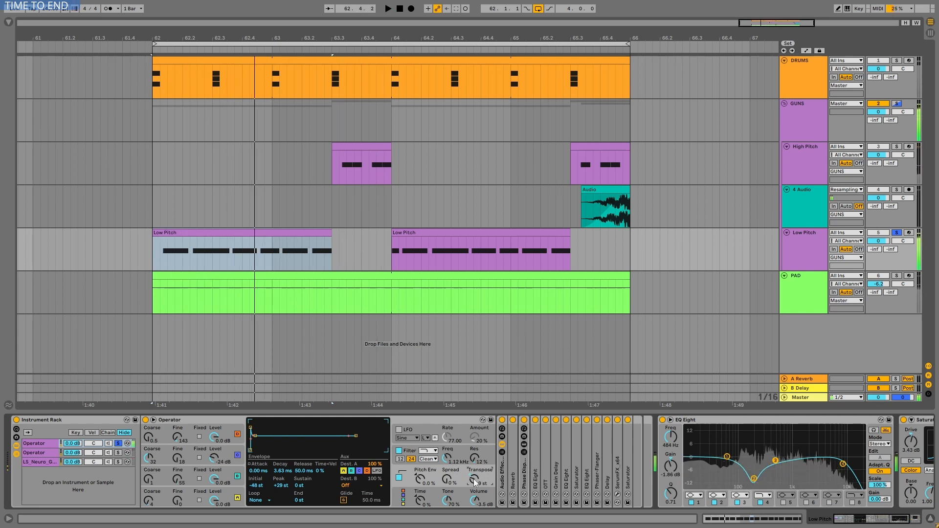
# Step: Compare the Operator's sound with oscillator D switched off and on during playback
pyautogui.click(221, 421)
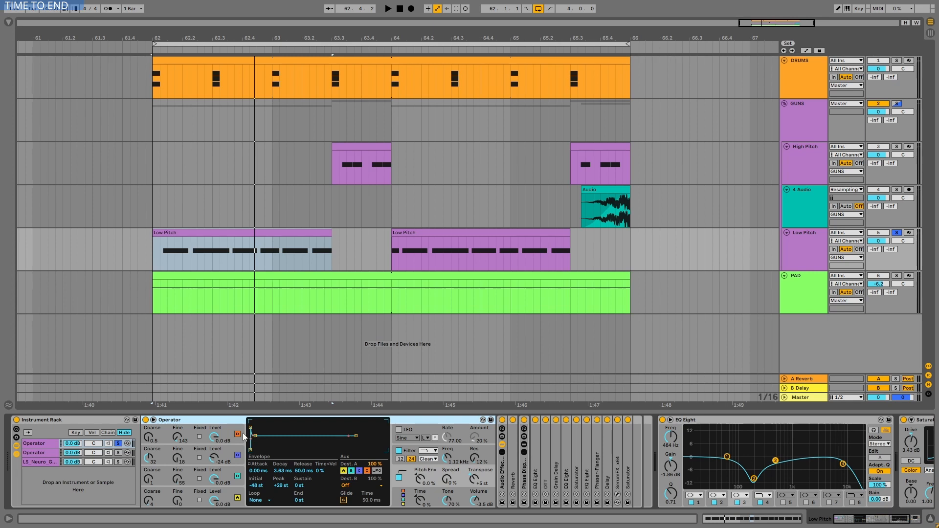
pyautogui.press('space')
pyautogui.click(238, 433)
pyautogui.press('space')
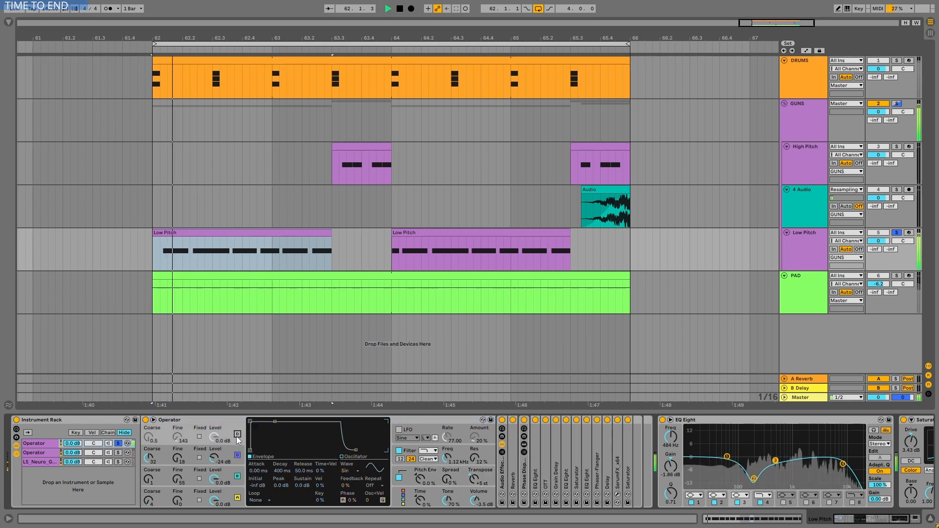
pyautogui.press('space')
pyautogui.click(237, 435)
pyautogui.press('space')
# Step: Compare the Operator's sound with oscillator C switched off and on during playback
pyautogui.press('space')
pyautogui.click(237, 454)
pyautogui.press('space')
pyautogui.click(239, 454)
pyautogui.press('space')
pyautogui.press('space')
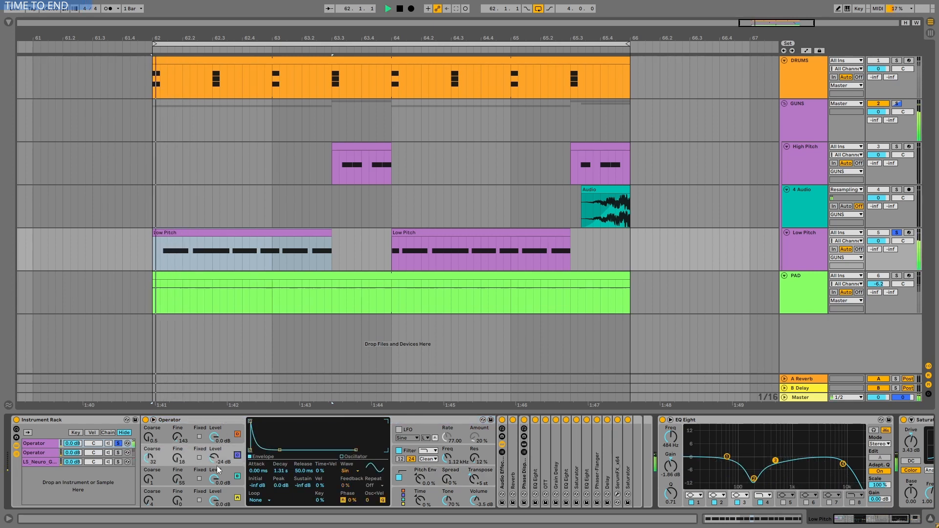
# Step: Try a different Level for oscillator C while repeatedly playing the start of the loop
pyautogui.moveTo(214, 459)
pyautogui.mouseDown()
pyautogui.moveTo(215, 442)
pyautogui.moveTo(216, 460)
pyautogui.mouseUp()
pyautogui.press('space')
pyautogui.press('space')
pyautogui.press('space')
pyautogui.press('space')
pyautogui.press('space')
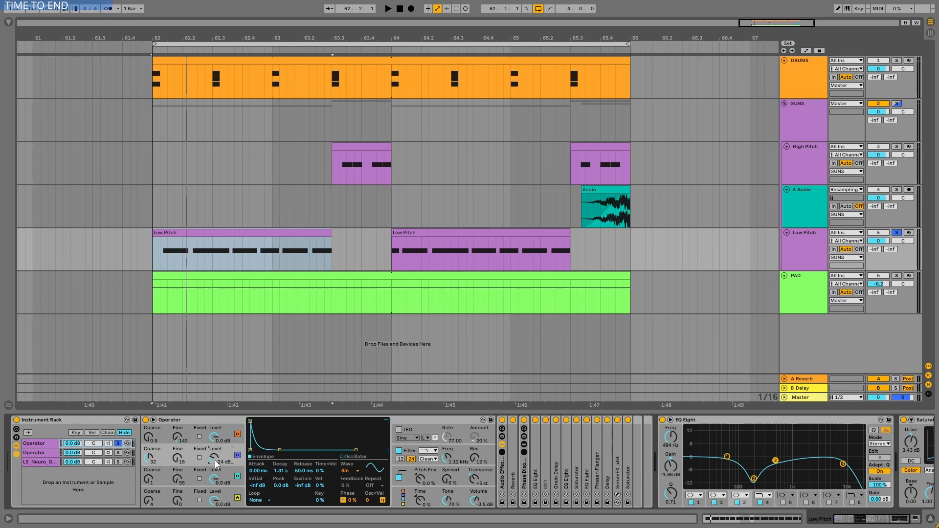
# Step: Audition the first Operator chain with all of its folded effects bypassed and with them re-enabled
pyautogui.click(502, 424)
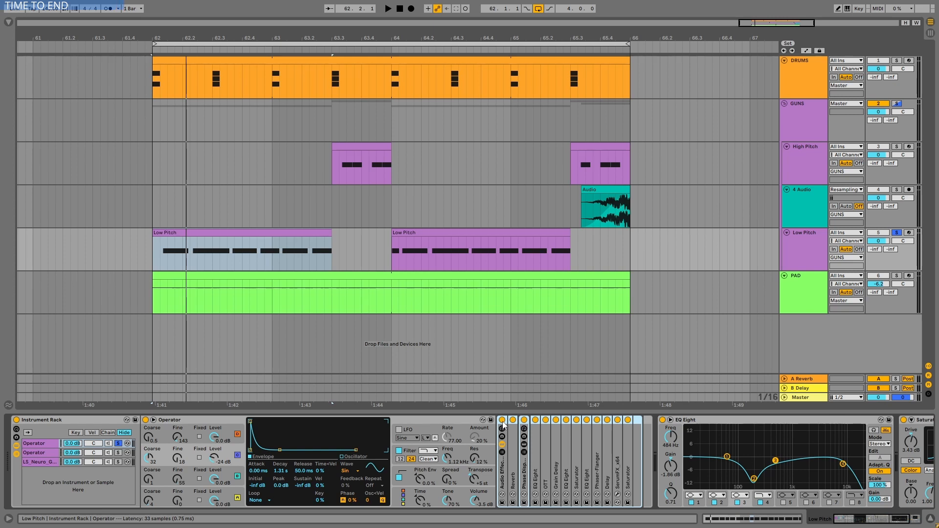
pyautogui.click(502, 421)
pyautogui.press('space')
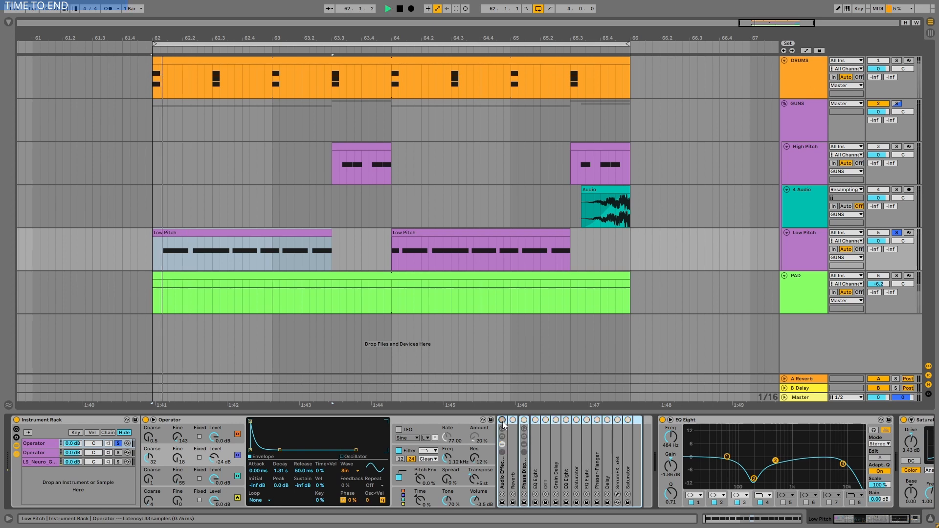
pyautogui.press('space')
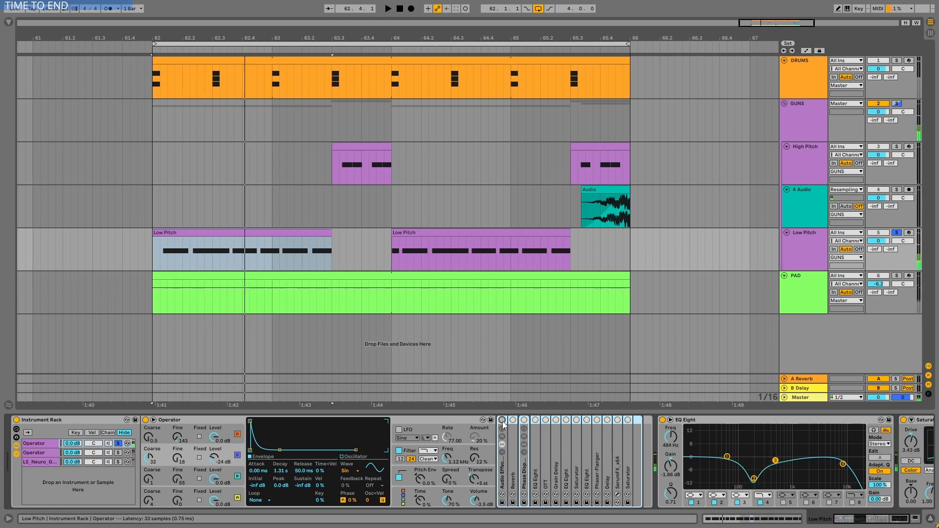
pyautogui.press('space')
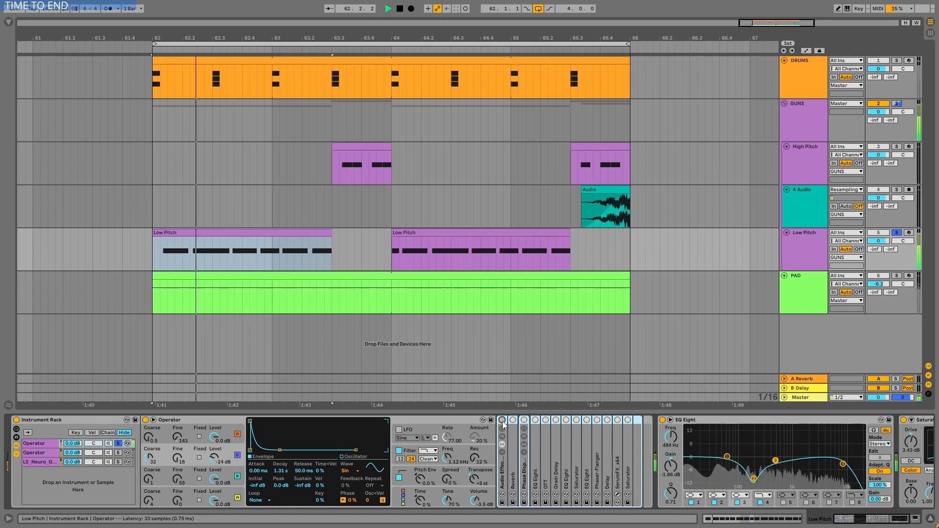
pyautogui.click(502, 420)
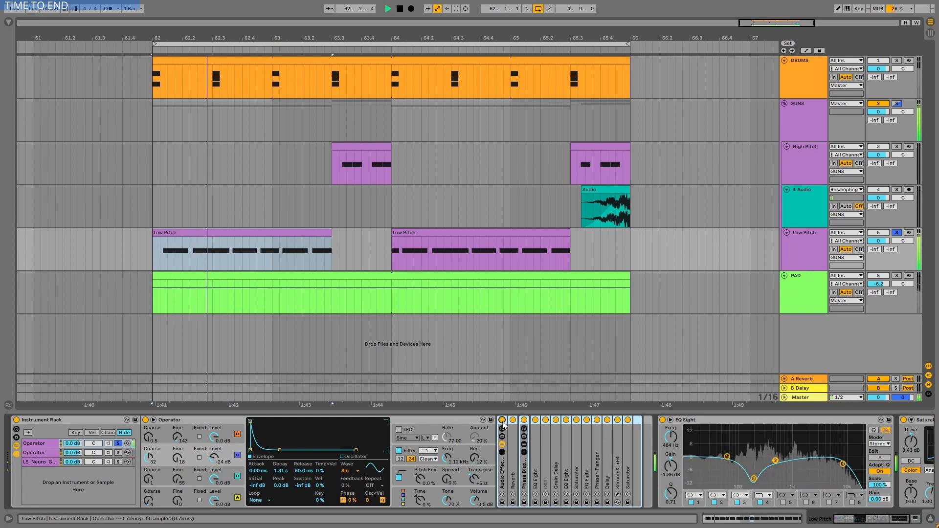
pyautogui.press('space')
pyautogui.click(502, 421)
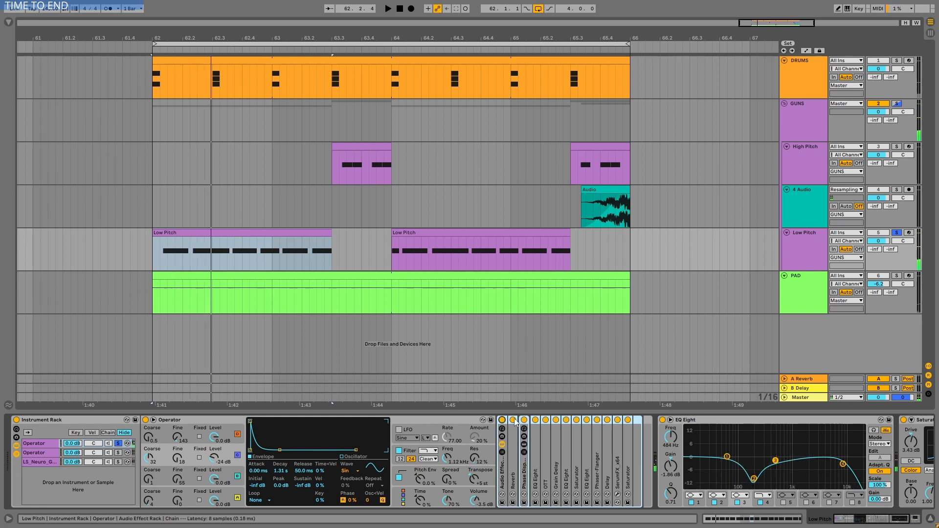
pyautogui.click(439, 420)
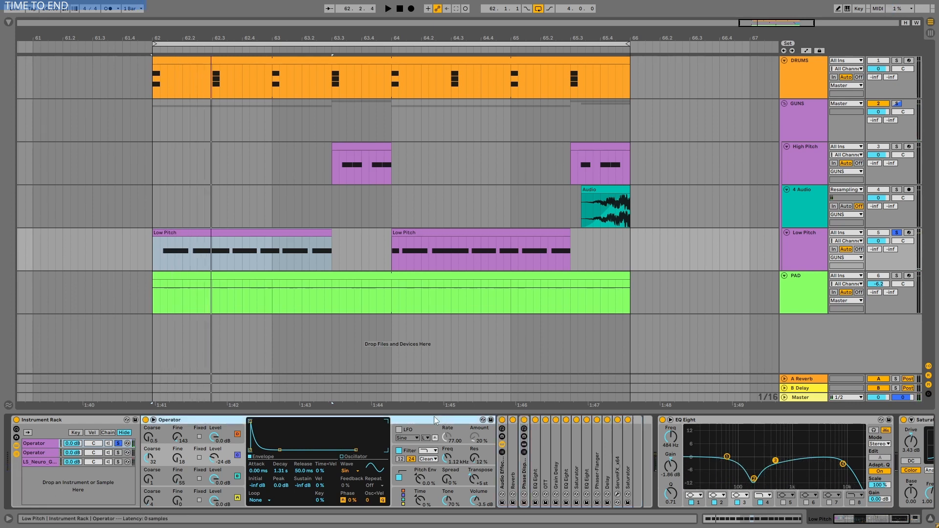
# Step: Solo the High Pitch track and play its first clip from bar 63.3
pyautogui.click(812, 149)
pyautogui.click(896, 146)
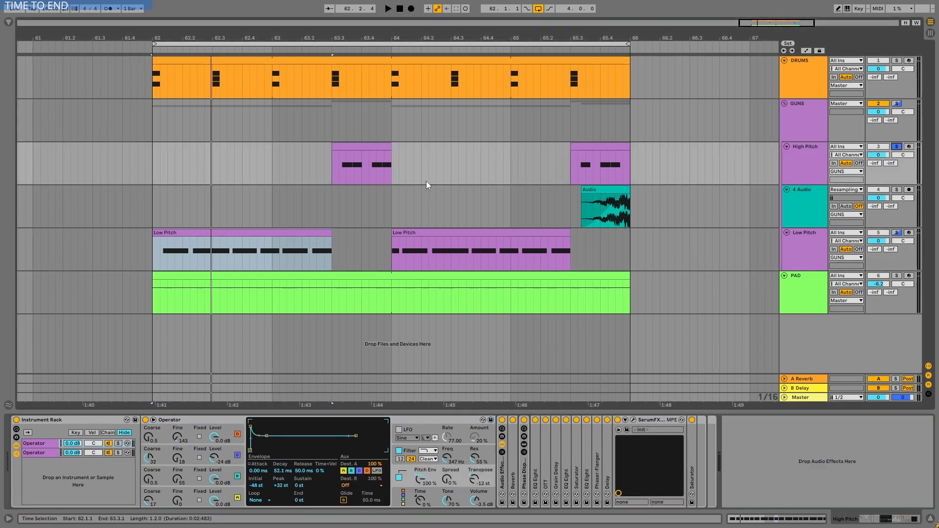
pyautogui.click(331, 161)
pyautogui.press('space')
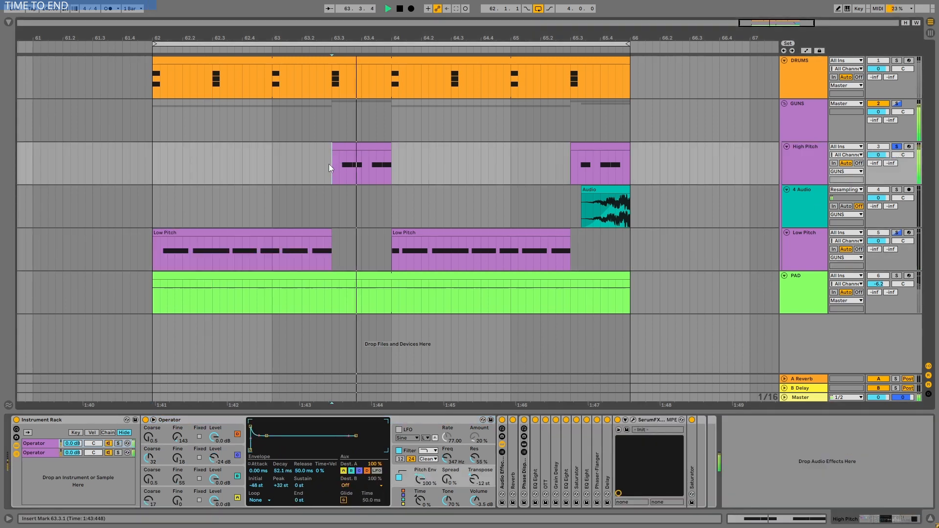
pyautogui.press('space')
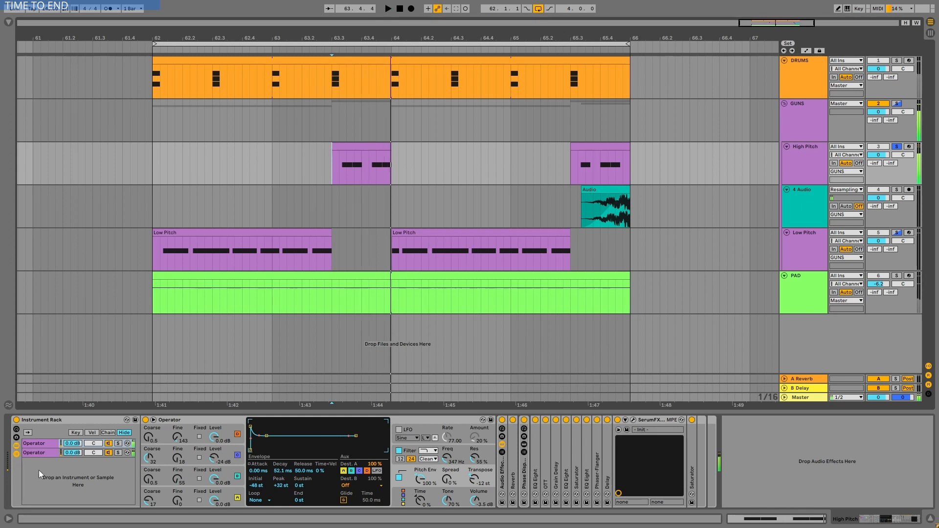
# Step: Select the first High Pitch clip and show the global settings of that track's Operator
pyautogui.click(34, 443)
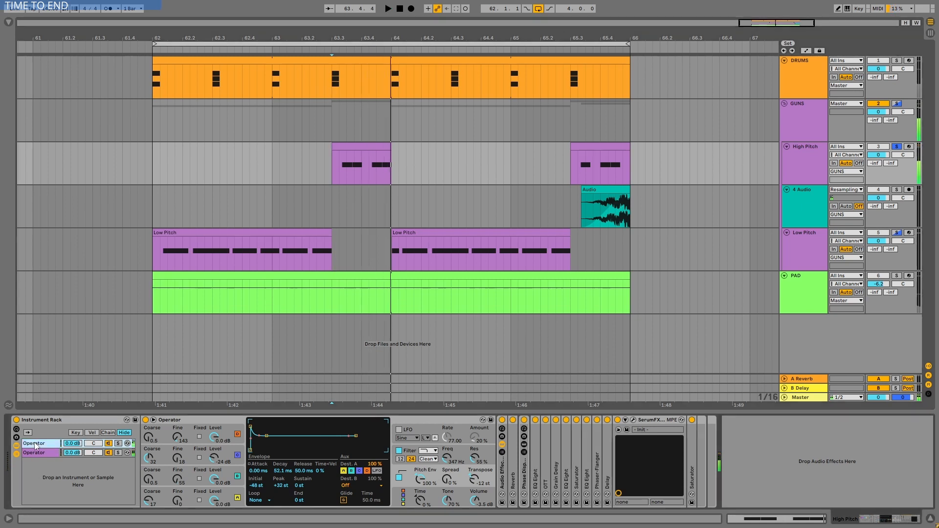
pyautogui.click(822, 257)
pyautogui.click(794, 160)
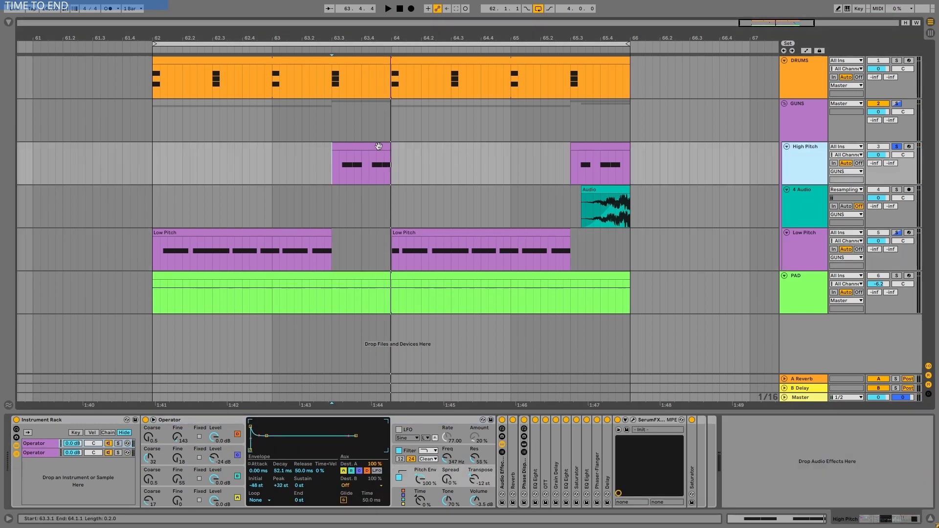
pyautogui.click(361, 146)
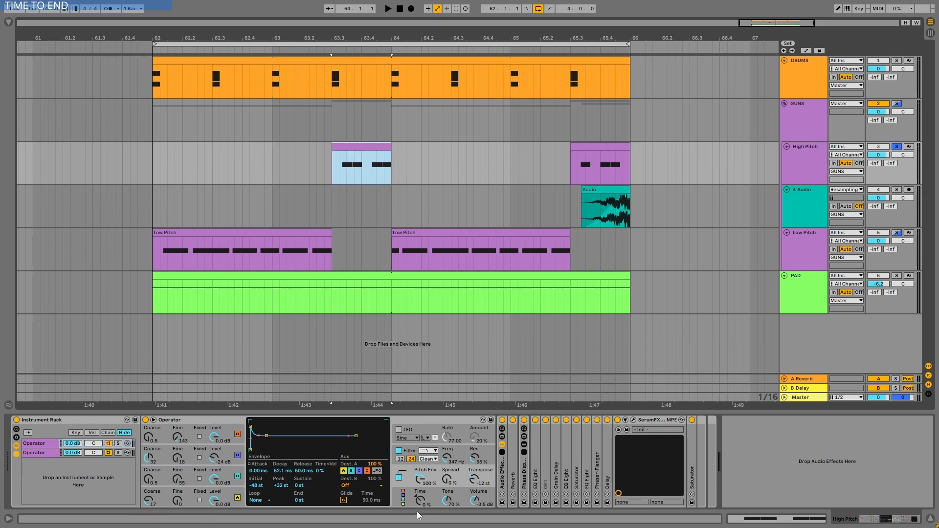
pyautogui.click(405, 498)
pyautogui.click(226, 420)
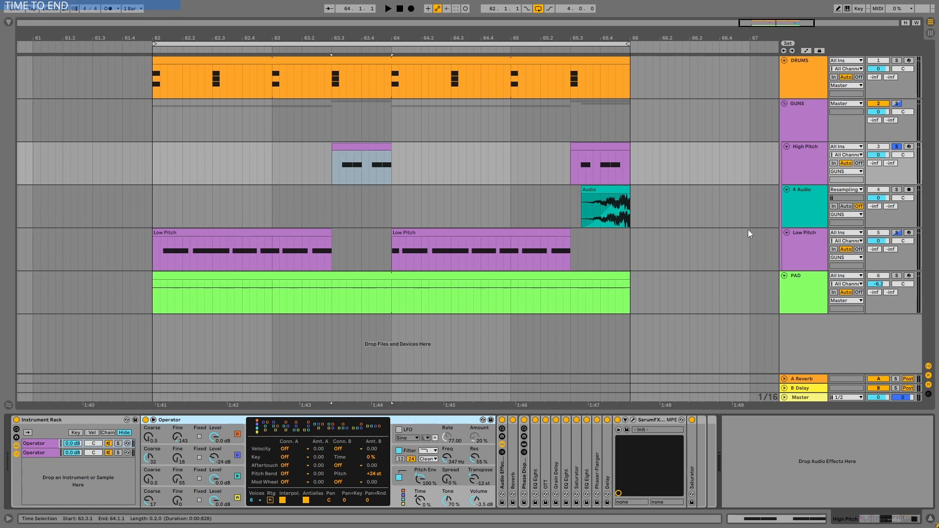
# Step: Compare the Operator devices of the Low Pitch and High Pitch tracks by switching between the two tracks
pyautogui.click(802, 247)
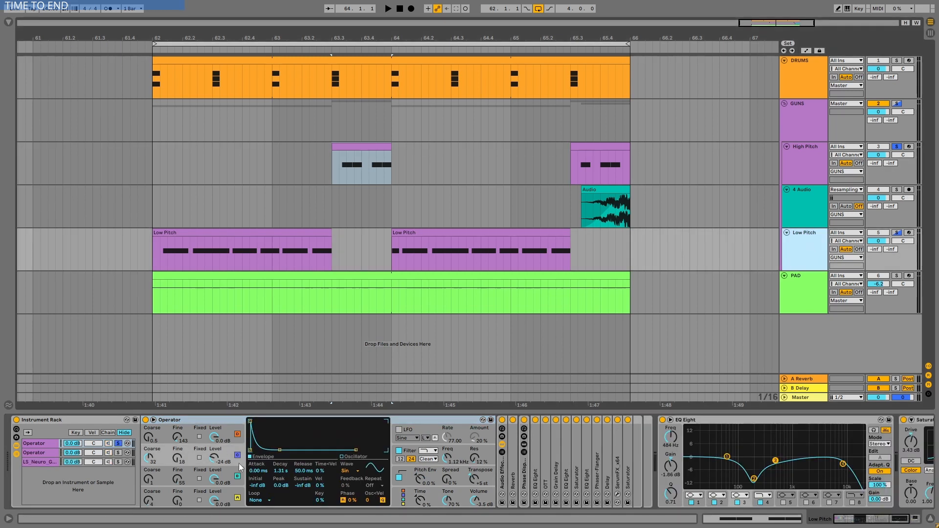
pyautogui.click(805, 152)
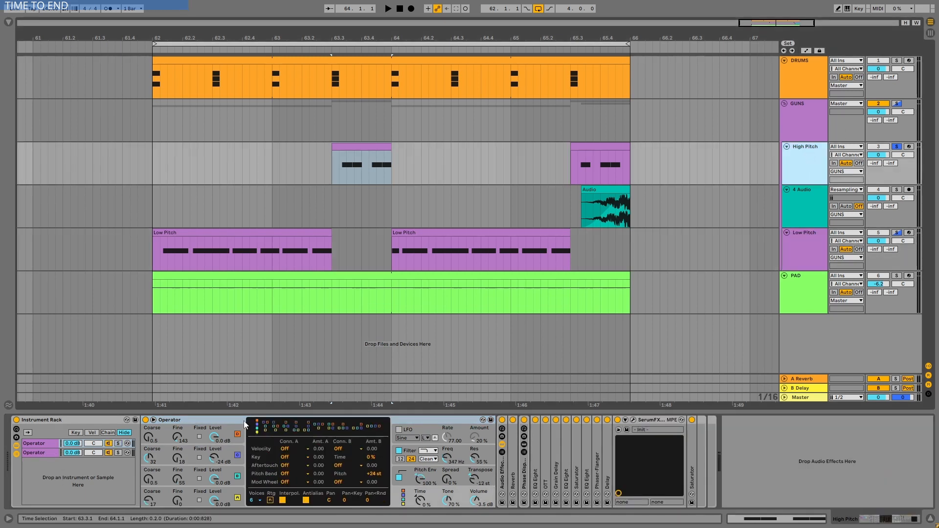
pyautogui.click(807, 243)
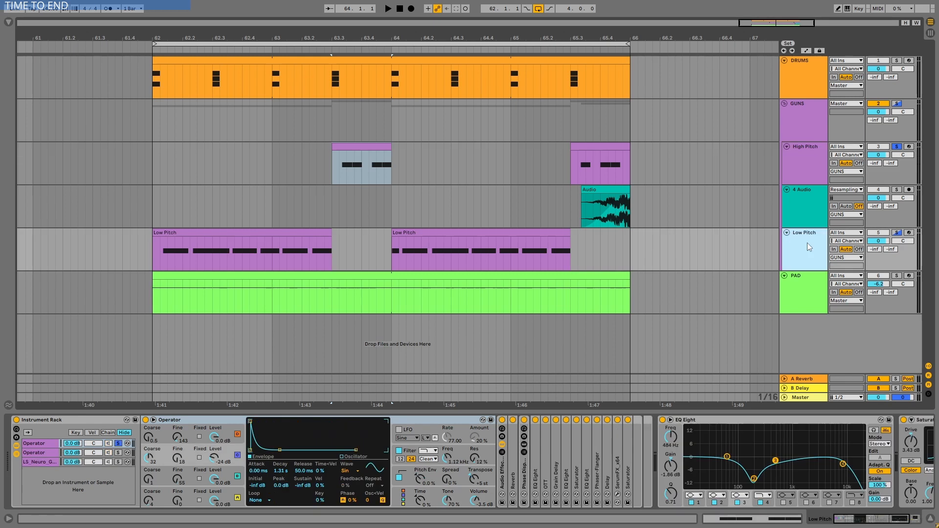
pyautogui.click(805, 162)
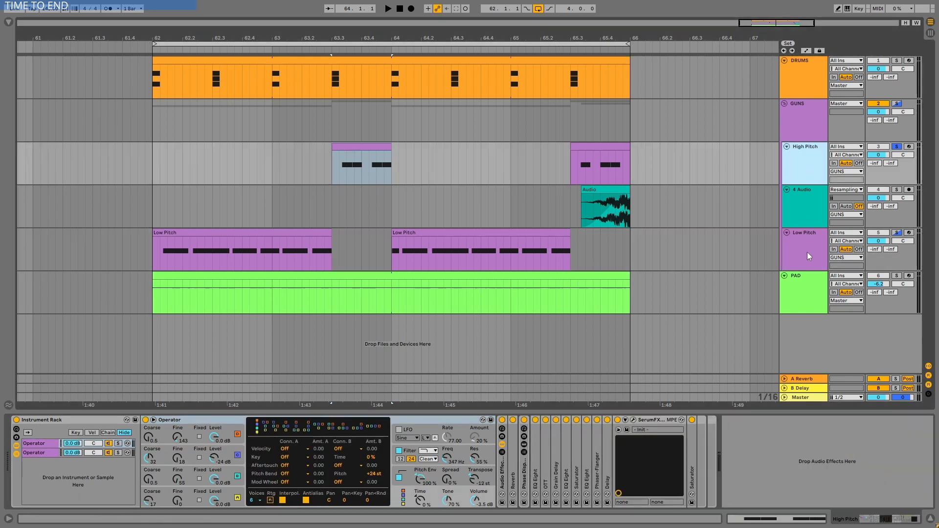
pyautogui.click(807, 251)
pyautogui.click(804, 161)
pyautogui.click(803, 238)
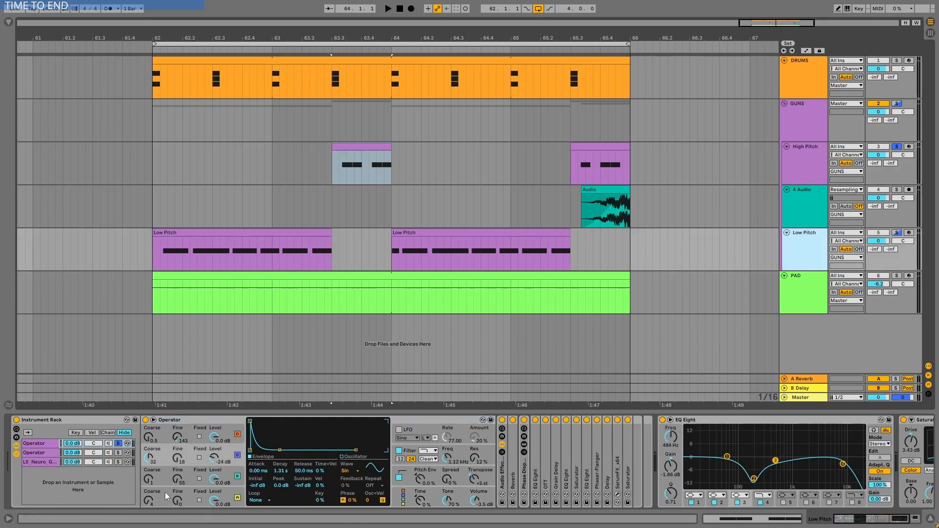
pyautogui.click(192, 415)
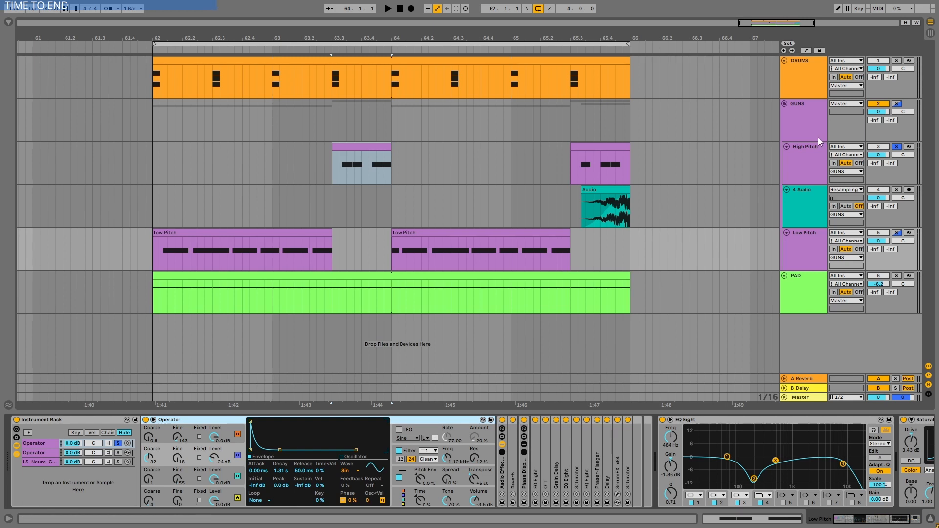
# Step: Solo the Low Pitch track and play its first clip from near the start of bar 62
pyautogui.click(803, 247)
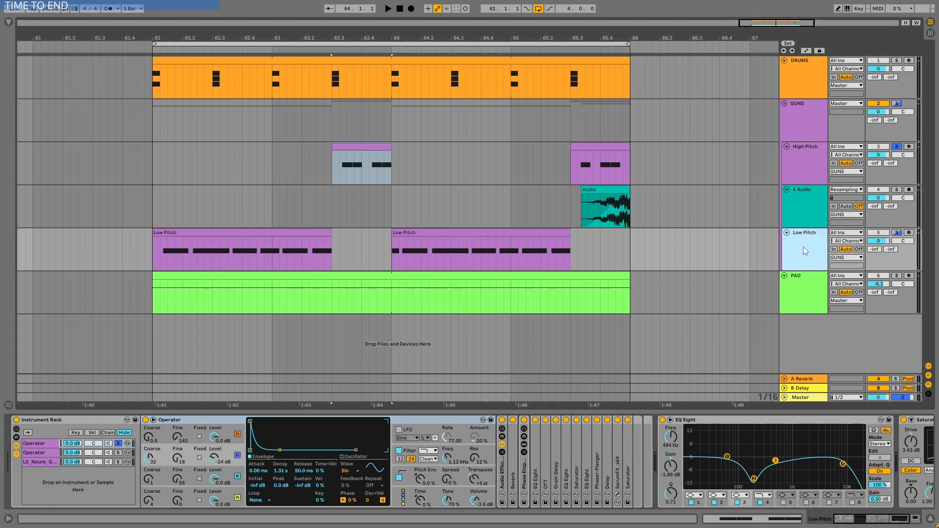
pyautogui.click(897, 233)
pyautogui.click(157, 250)
pyautogui.press('space')
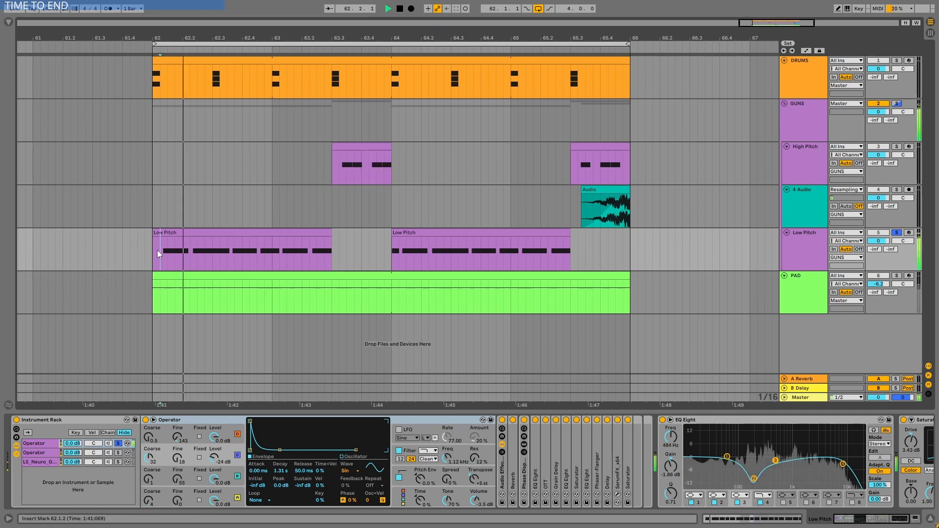
pyautogui.press('space')
# Step: Unsolo the first Operator chain and play the Low Pitch rack with that chain muted
pyautogui.click(119, 444)
pyautogui.press('space')
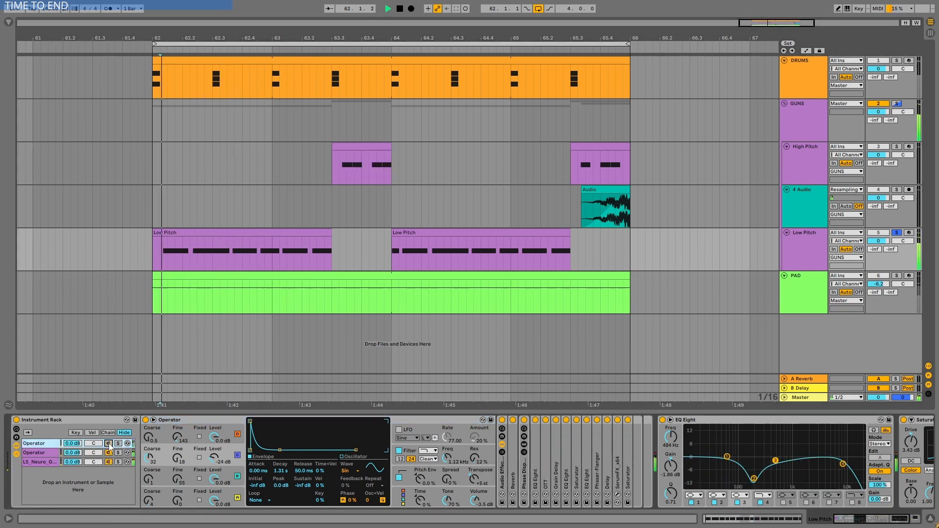
pyautogui.press('space')
pyautogui.press('space')
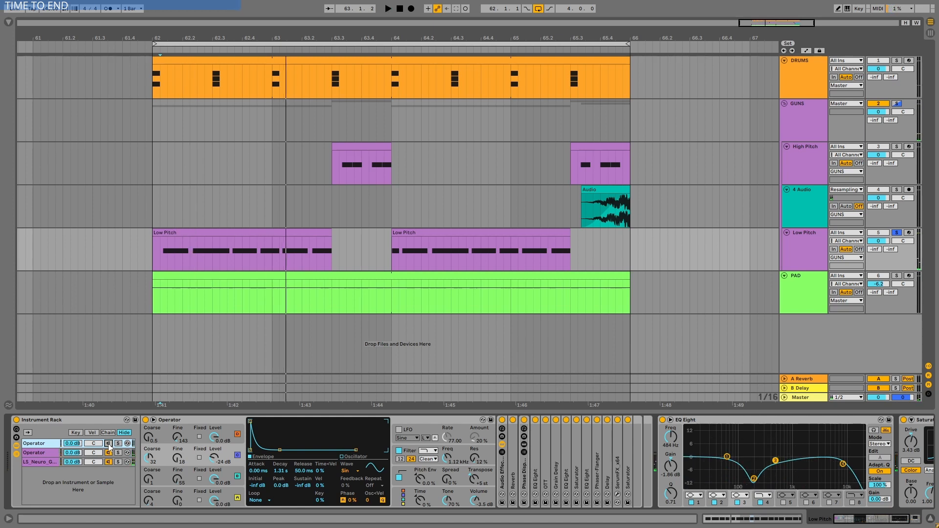
# Step: Examine the LS_Neuro_Glitch_013 sample chain, and oscillator A in the first Operator chain
pyautogui.click(43, 461)
pyautogui.click(175, 424)
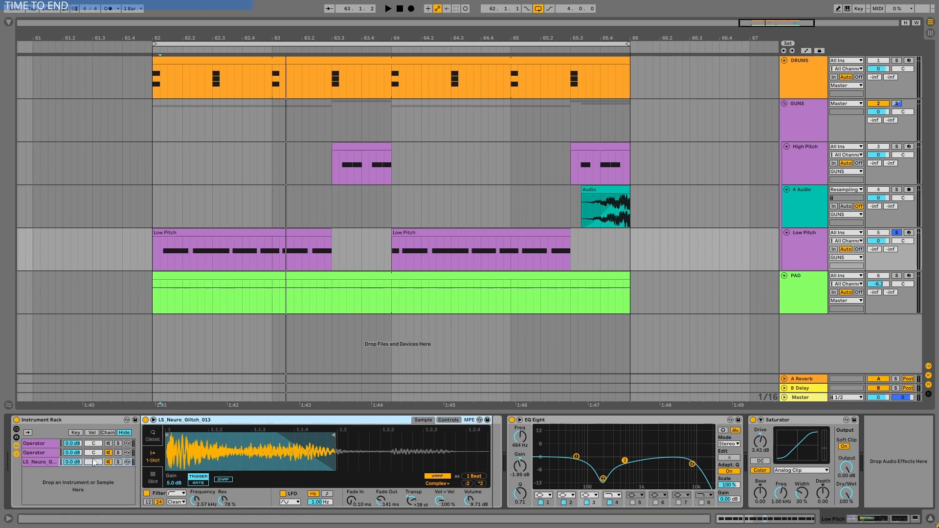
pyautogui.click(45, 444)
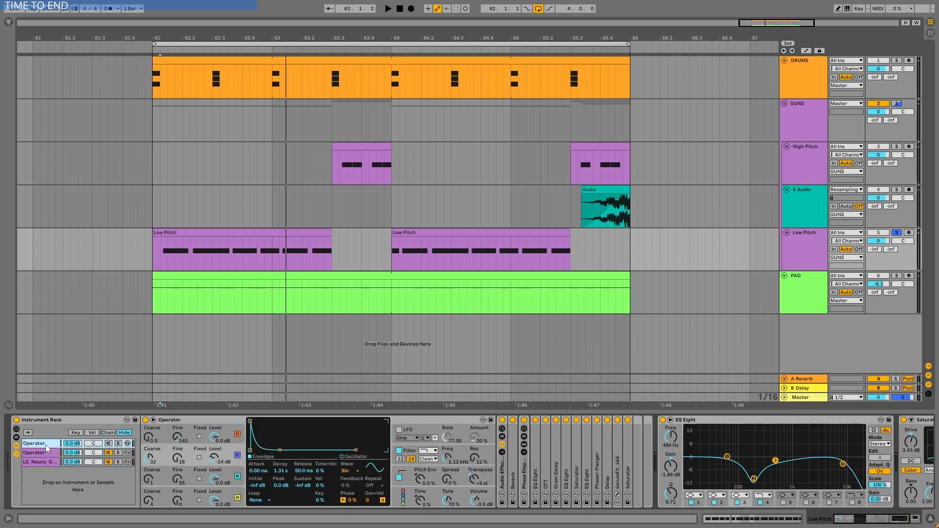
pyautogui.click(215, 499)
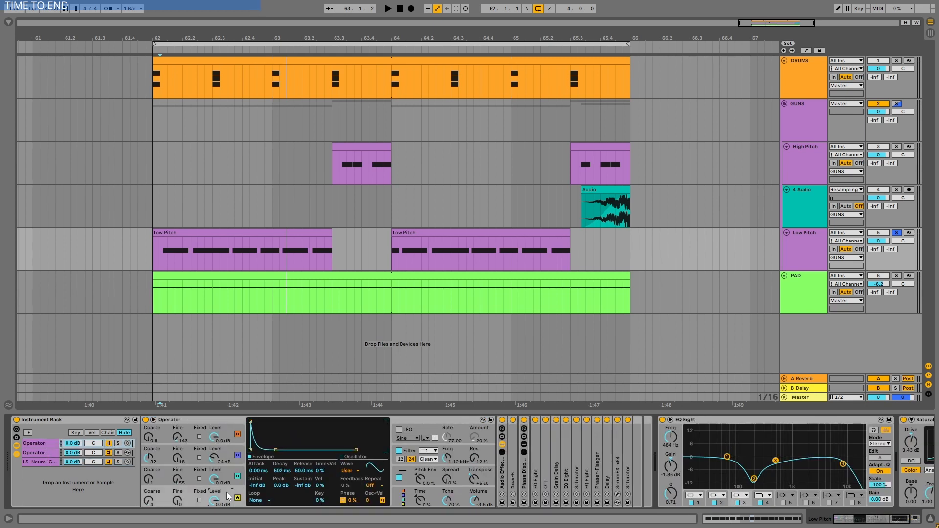
# Step: Examine the first Operator's four oscillators, oscillator B's envelope, and the filter and pitch envelopes
pyautogui.click(347, 471)
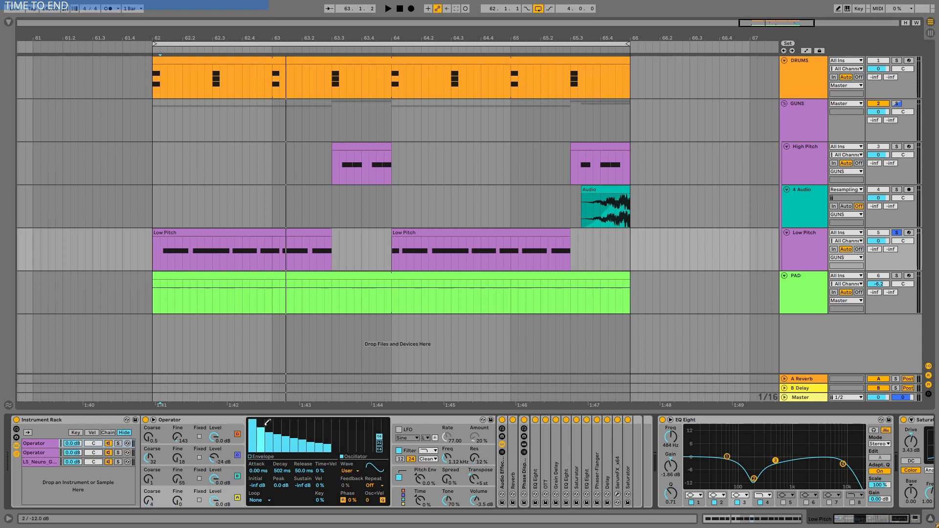
pyautogui.click(224, 478)
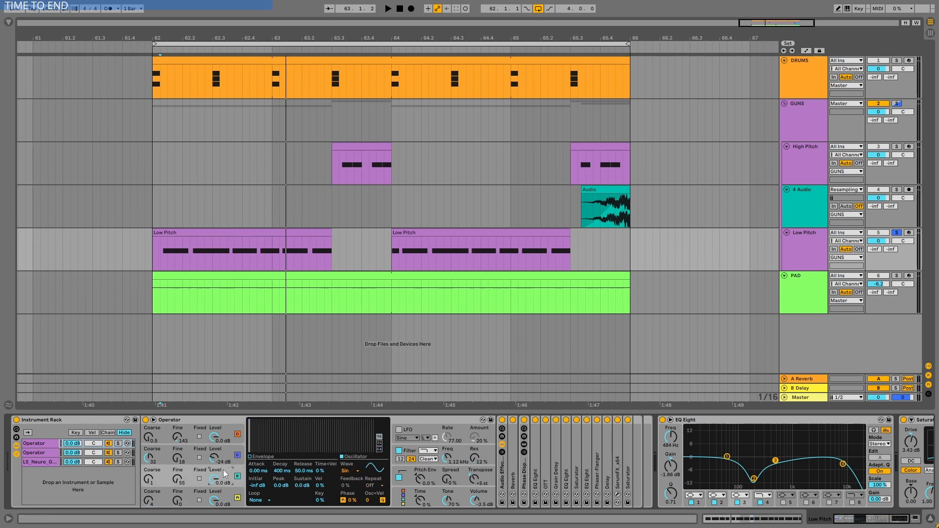
pyautogui.click(230, 434)
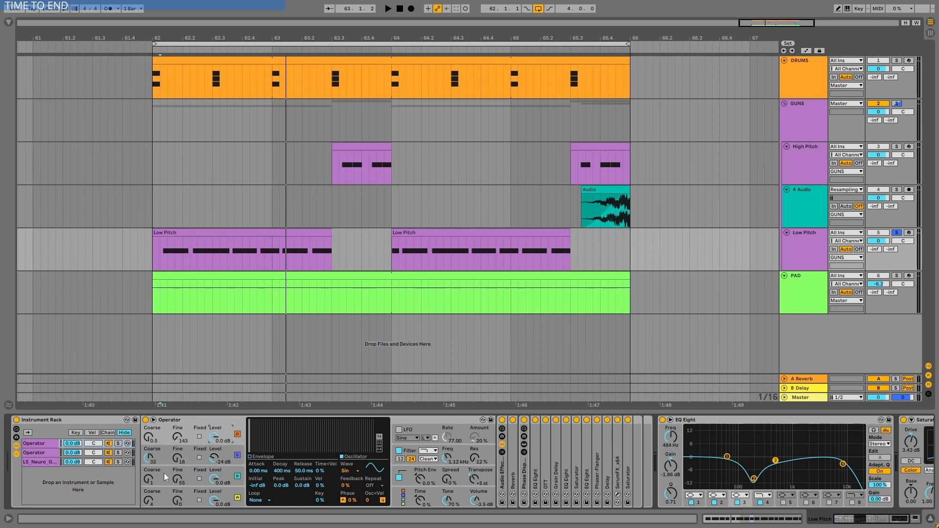
pyautogui.click(225, 451)
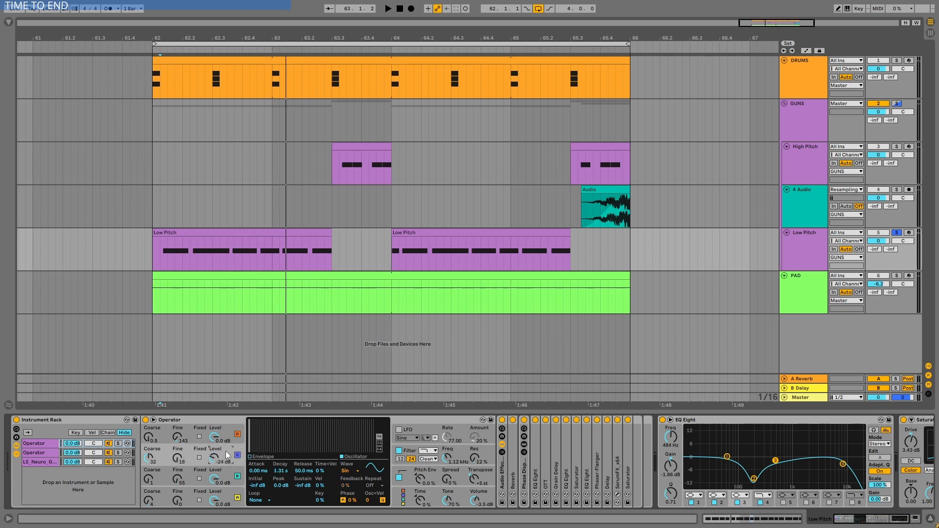
pyautogui.click(251, 457)
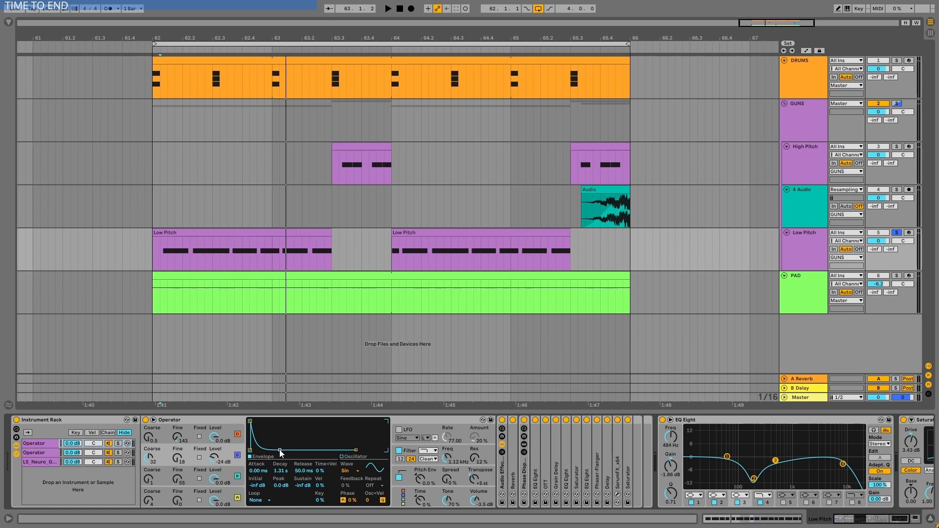
pyautogui.click(453, 453)
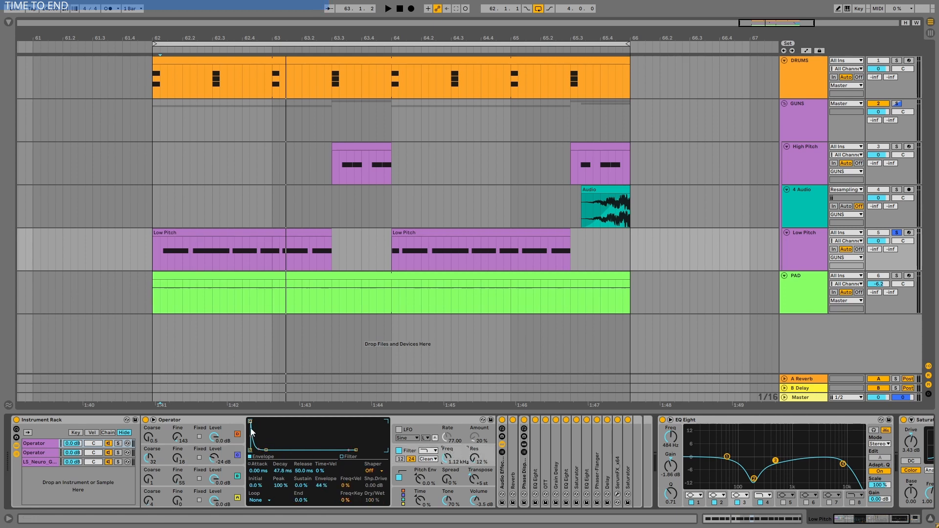
pyautogui.click(438, 473)
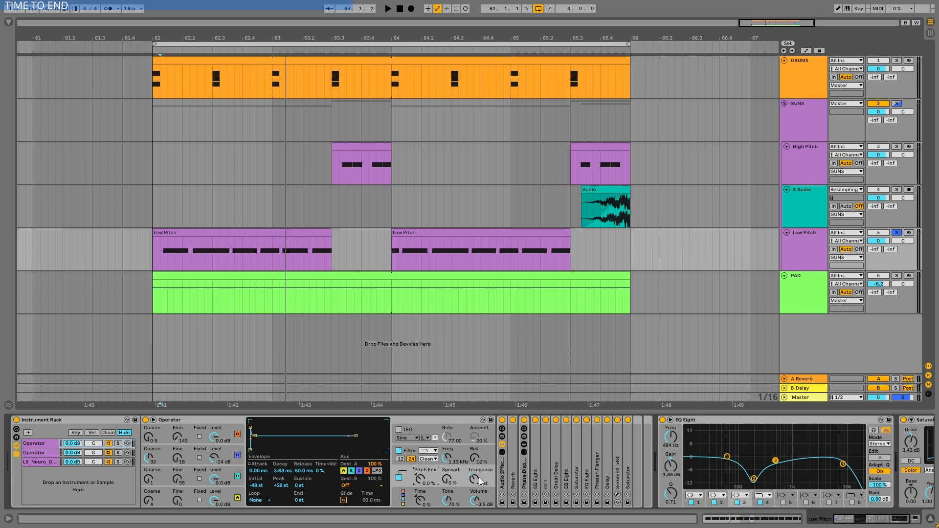
# Step: Repeatedly play the Low Pitch sound from bar 62 while checking the first Operator's Transpose setting
pyautogui.press('space')
pyautogui.moveTo(479, 477)
pyautogui.mouseDown()
pyautogui.moveTo(479, 494)
pyautogui.moveTo(479, 443)
pyautogui.moveTo(479, 473)
pyautogui.mouseUp()
pyautogui.press('space')
pyautogui.press('space')
pyautogui.press('space')
pyautogui.press('space')
pyautogui.press('space')
pyautogui.press('space')
pyautogui.press('space')
pyautogui.press('space')
pyautogui.press('space')
pyautogui.press('space')
pyautogui.press('space')
pyautogui.press('space')
pyautogui.press('space')
pyautogui.press('space')
pyautogui.press('space')
pyautogui.press('space')
pyautogui.press('space')
pyautogui.press('space')
pyautogui.press('space')
# Step: Play the soloed first Operator chain with its Audio Effect Rack bypassed, and switch the rack back on
pyautogui.click(502, 444)
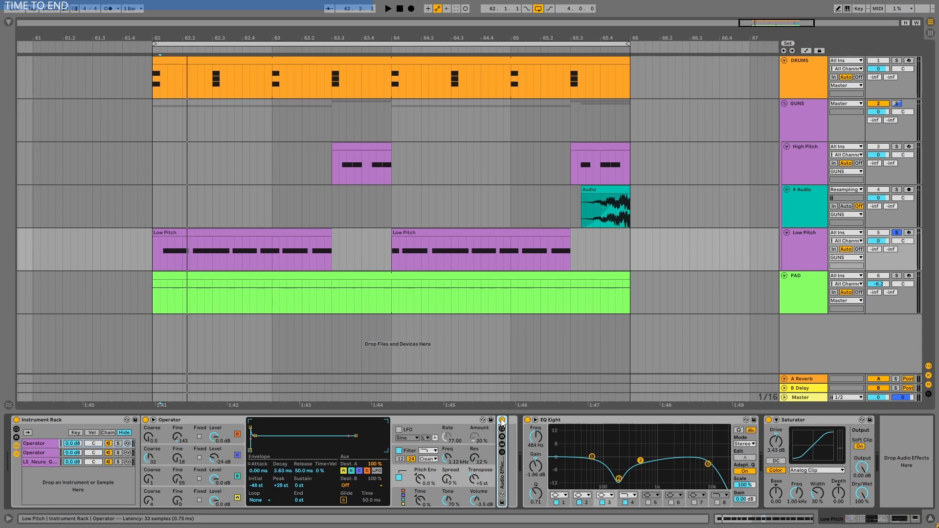
pyautogui.click(502, 420)
pyautogui.press('space')
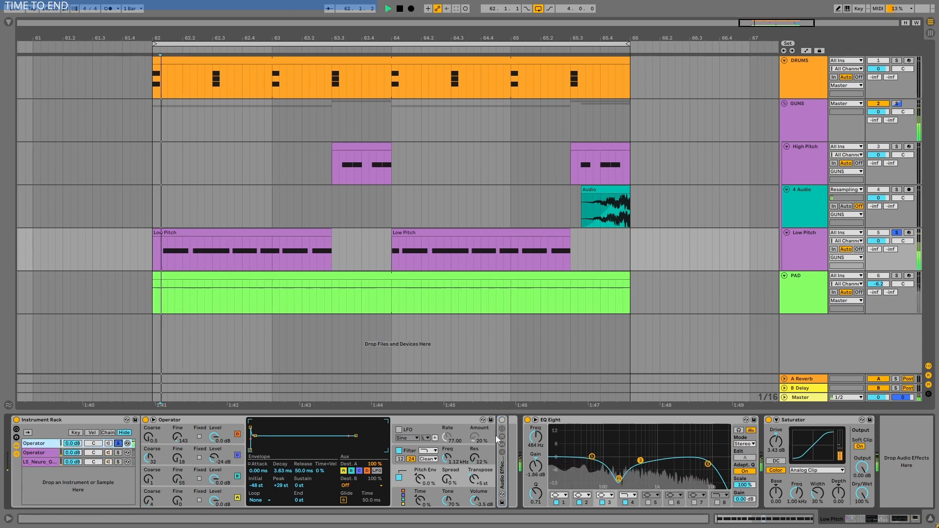
pyautogui.press('space')
pyautogui.click(503, 420)
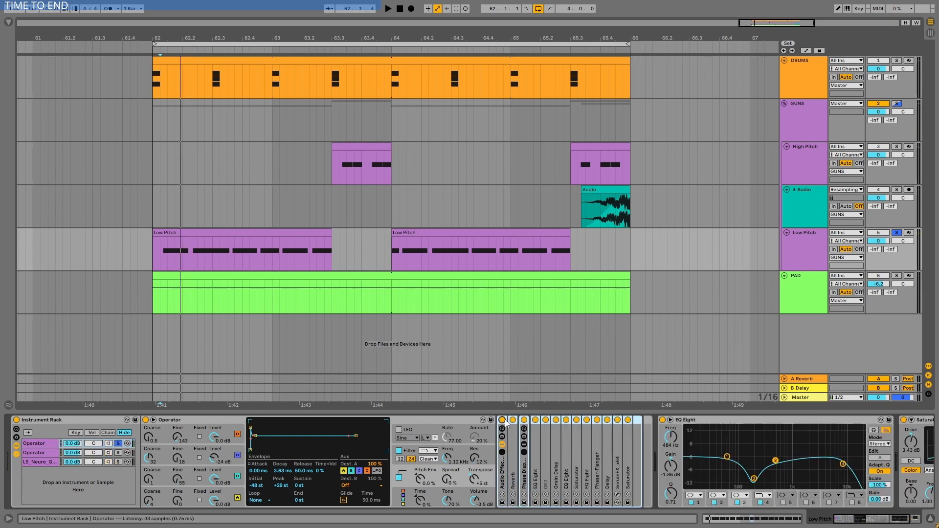
# Step: Unfold and enable the Reverb in the Audio Effect Rack, and play the soloed chain with the remaining effects off
pyautogui.doubleClick(514, 434)
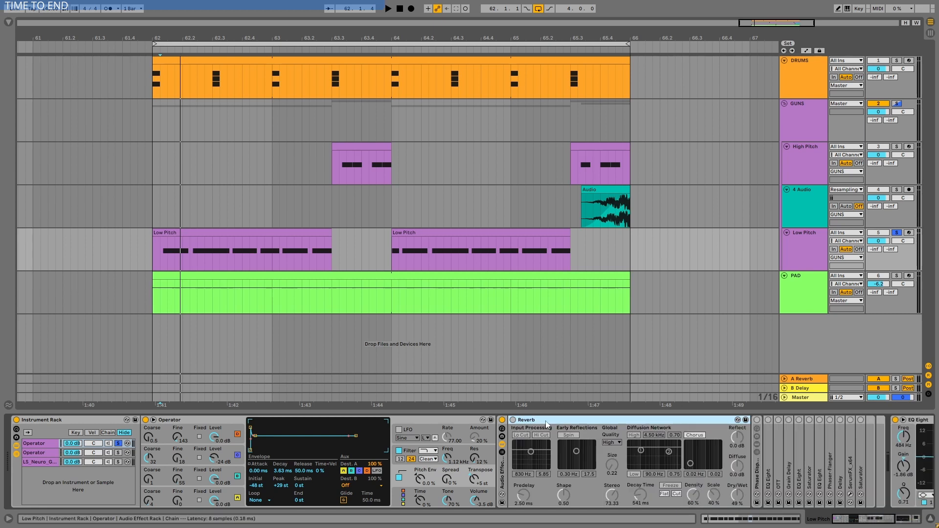
pyautogui.click(512, 420)
pyautogui.press('space')
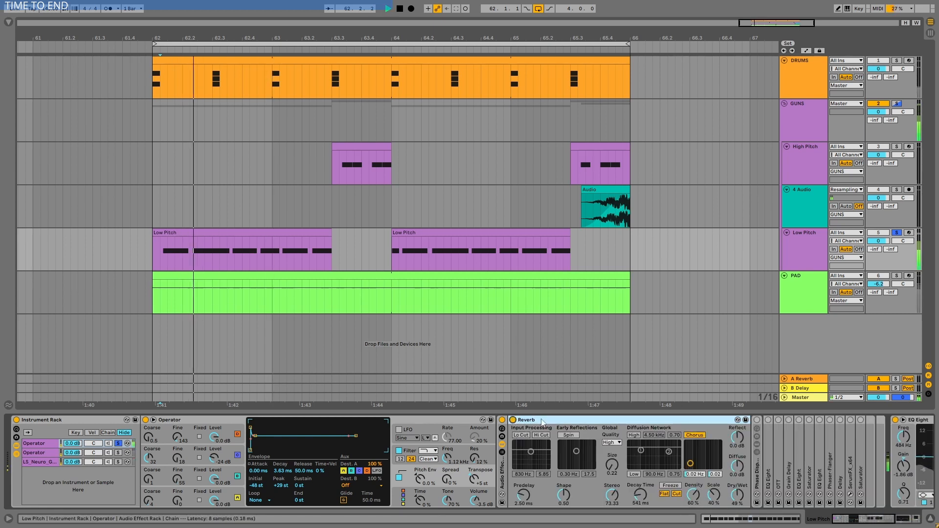
pyautogui.press('space')
# Step: Unfold the Phase Dispersion rack after the Reverb and switch it on
pyautogui.moveTo(854, 520); pyautogui.dragTo(873, 524)
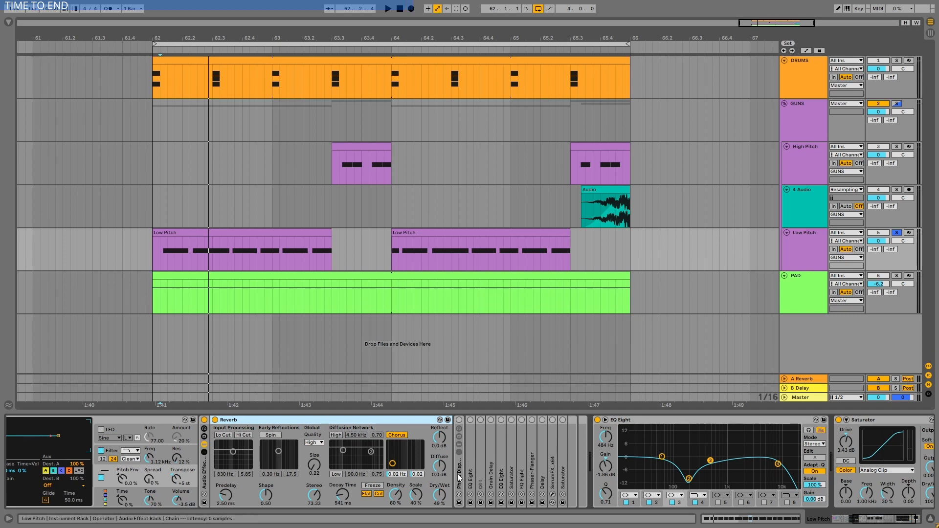
pyautogui.doubleClick(458, 474)
pyautogui.click(458, 420)
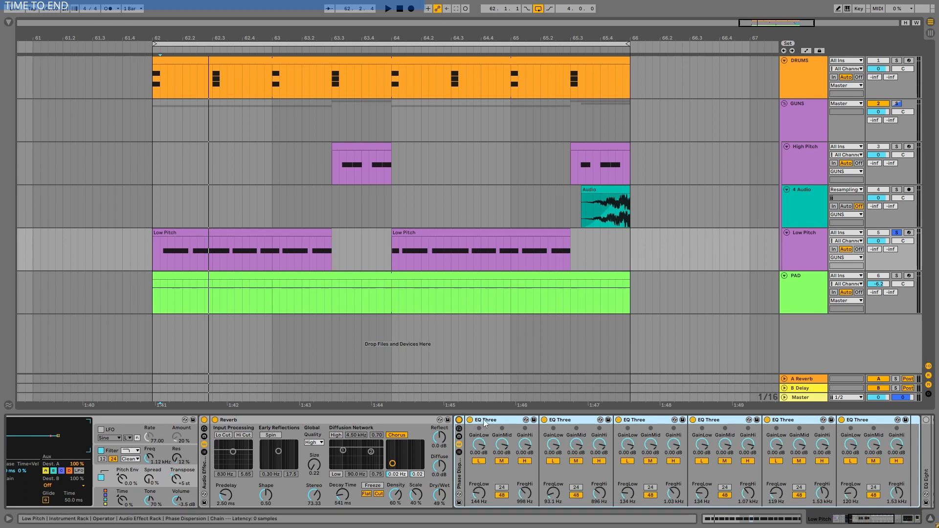
# Step: Open the browser and locate the Disperser plug-in as a comparison for the Phase Dispersion rack
pyautogui.click(8, 22)
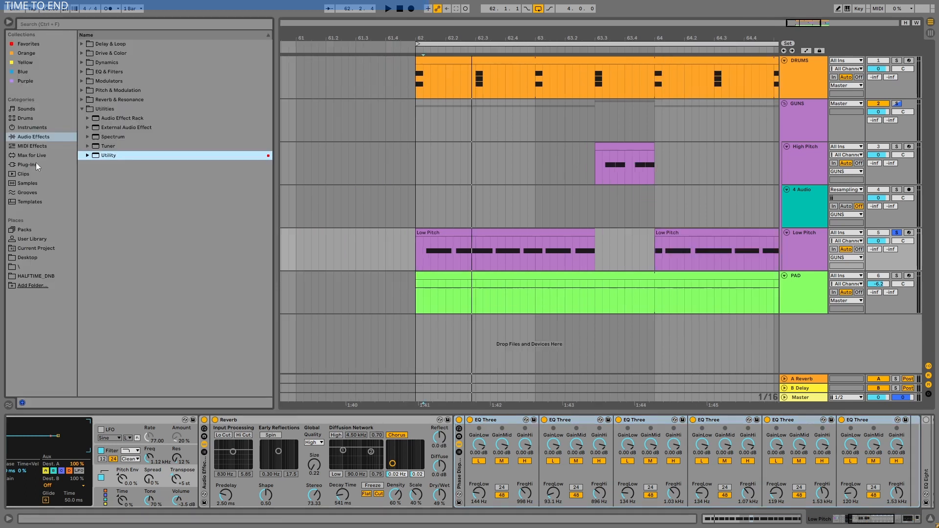
pyautogui.click(36, 165)
pyautogui.click(111, 112)
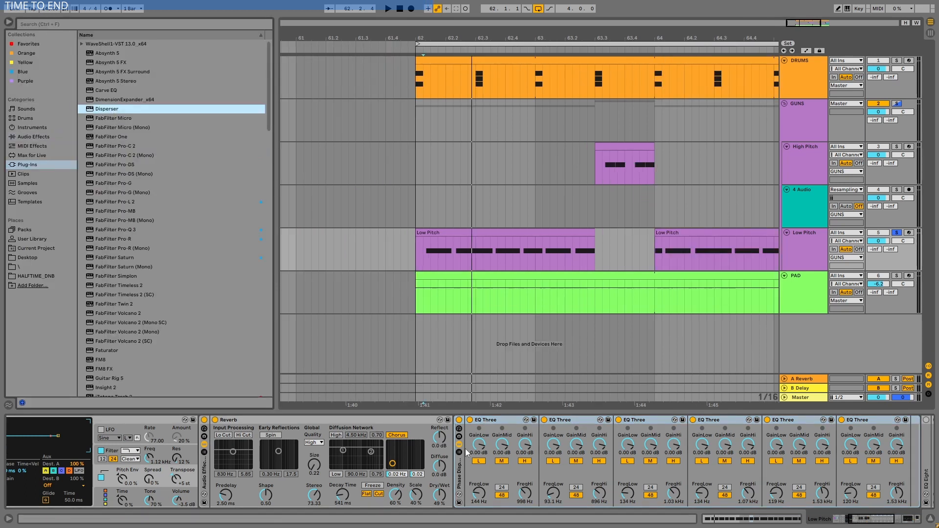
# Step: Examine the EQ Three devices inside the Phase Dispersion rack and fold them
pyautogui.click(565, 420)
pyautogui.click(632, 420)
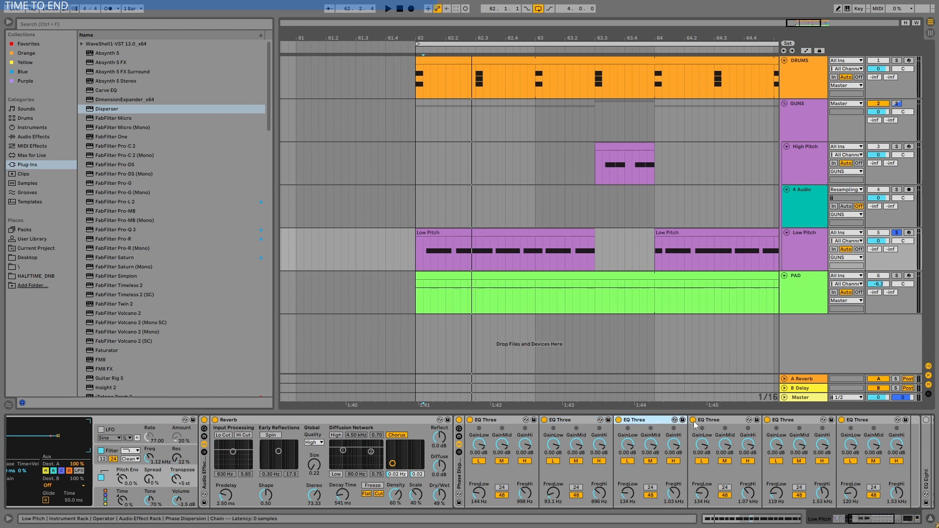
pyautogui.click(723, 421)
pyautogui.scroll(-1, 463, 424)
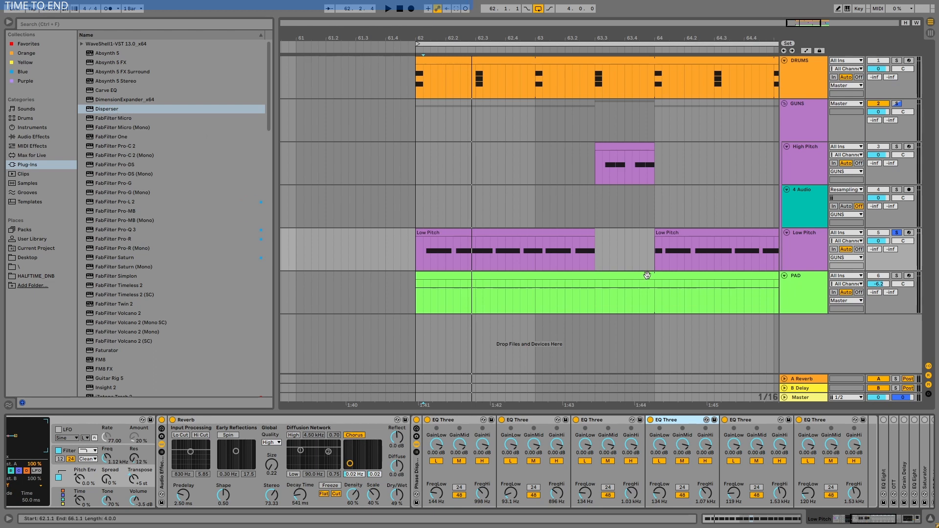
pyautogui.doubleClick(469, 422)
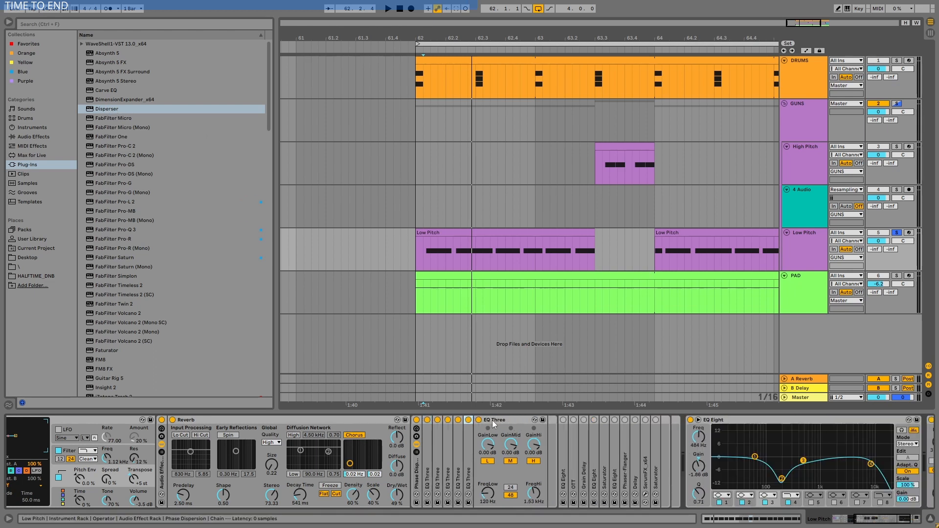
pyautogui.doubleClick(492, 420)
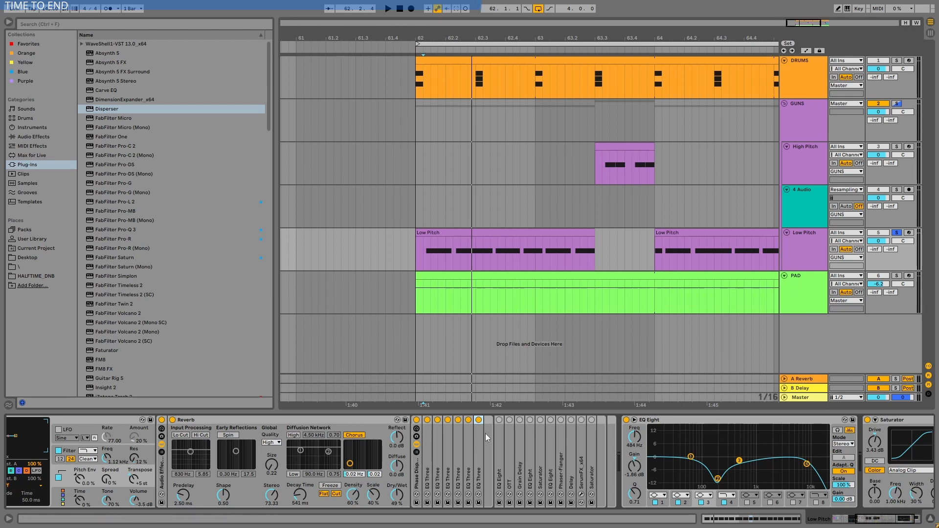
# Step: Compare the soloed chain with the Phase Dispersion rack bypassed and enabled during playback
pyautogui.click(416, 421)
pyautogui.press('space')
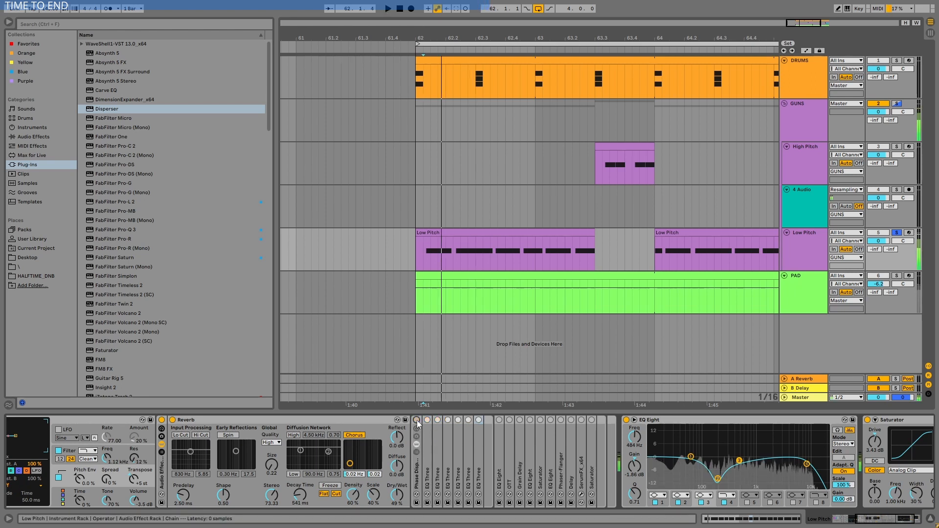
pyautogui.click(416, 420)
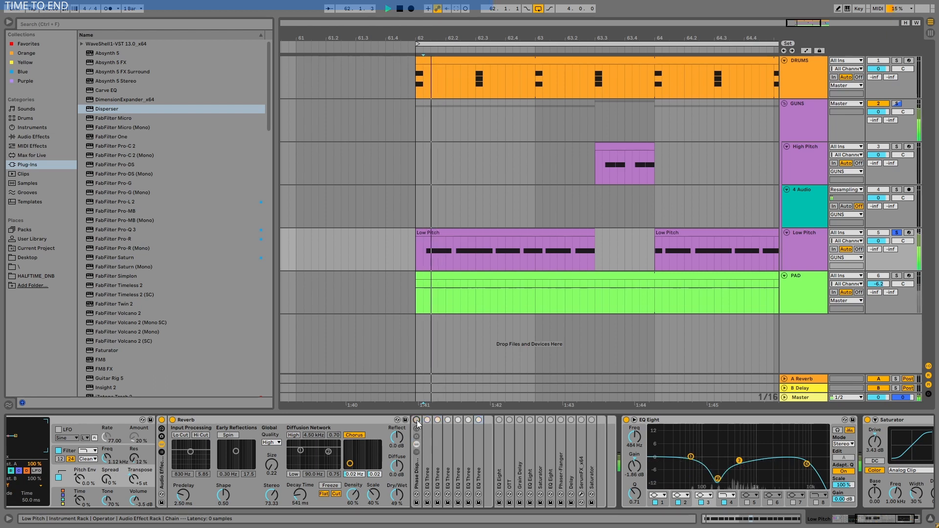
pyautogui.press('space')
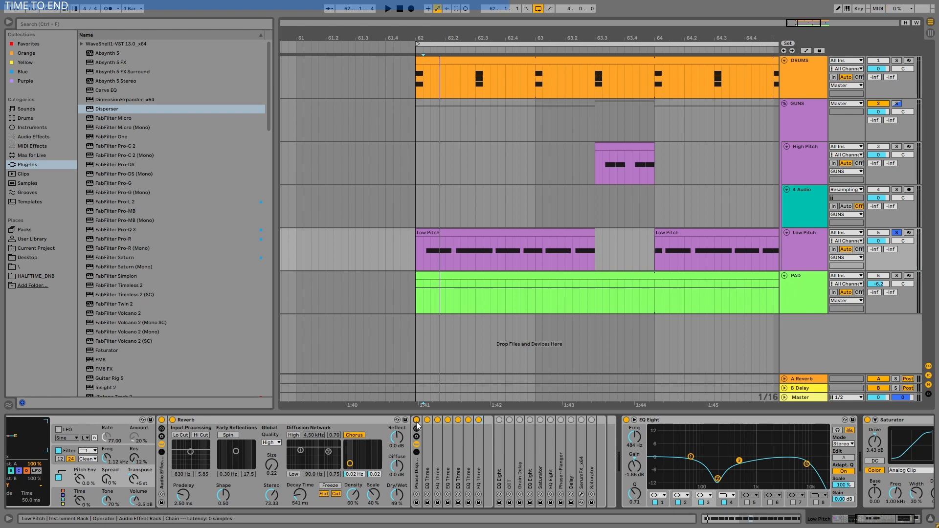
# Step: Enable the effects from EQ Eight through the last Saturator, and compare playback with Phase Dispersion bypassed and active
pyautogui.click(500, 420)
pyautogui.click(592, 420)
pyautogui.click(420, 476)
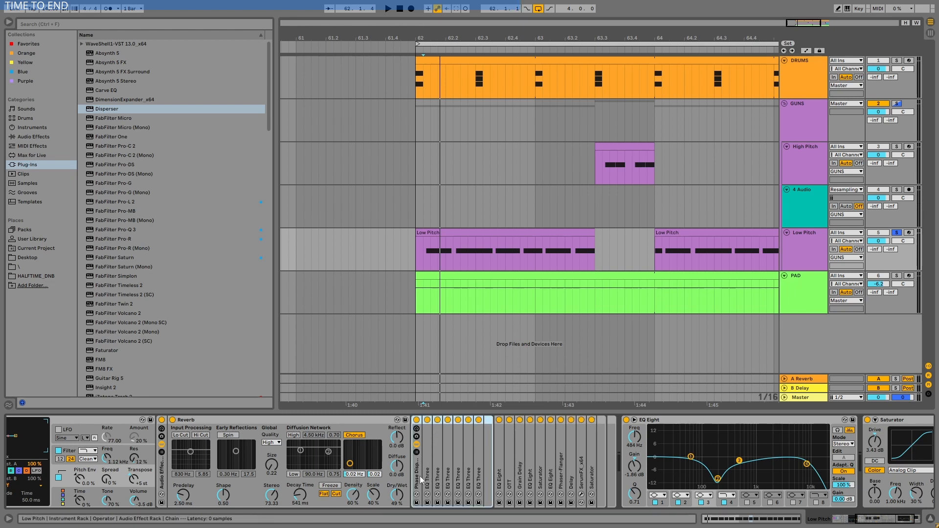
pyautogui.press('space')
pyautogui.click(418, 421)
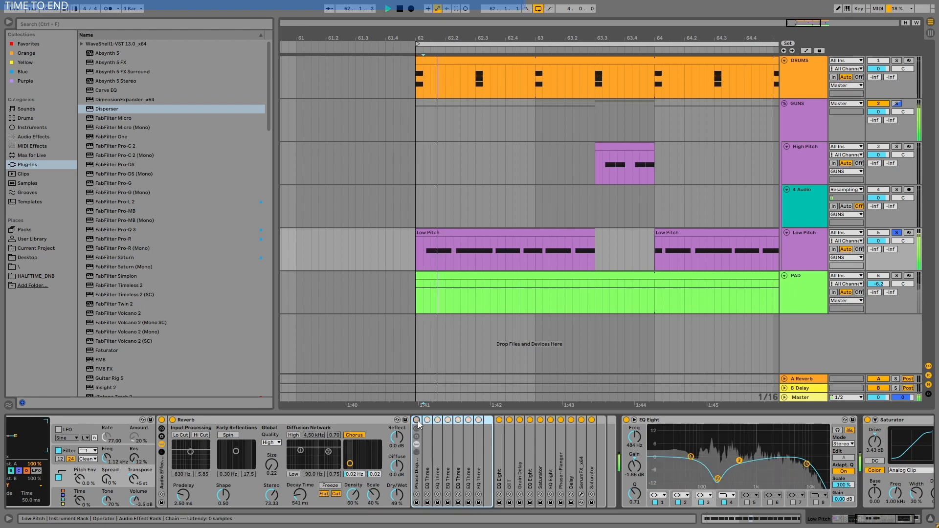
pyautogui.click(417, 421)
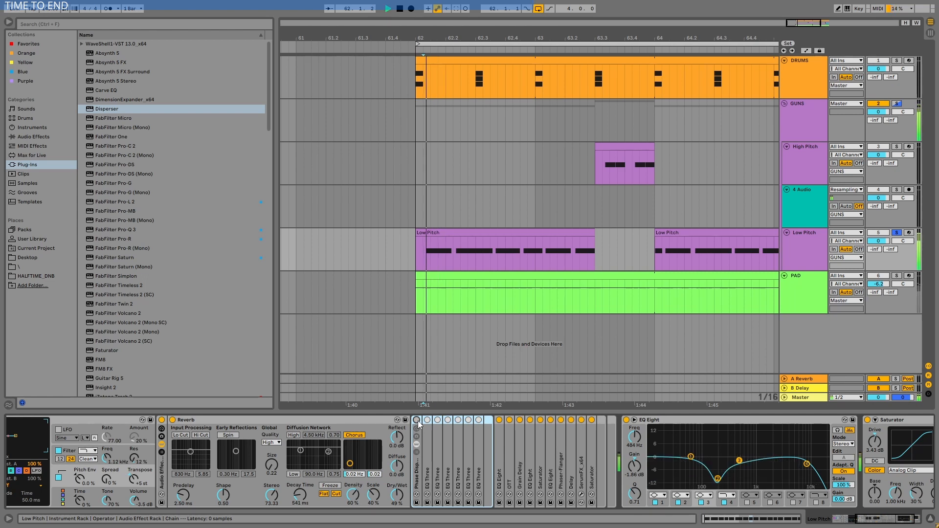
pyautogui.press('space')
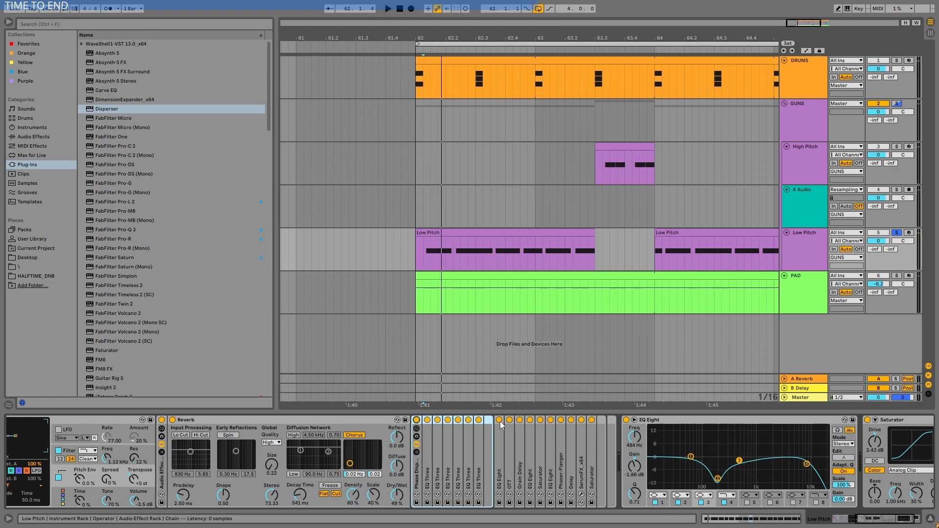
# Step: Turn off the effects after Phase Dispersion, enable only the unfolded EQ Eight, and compare it off and on during playback
pyautogui.click(500, 421)
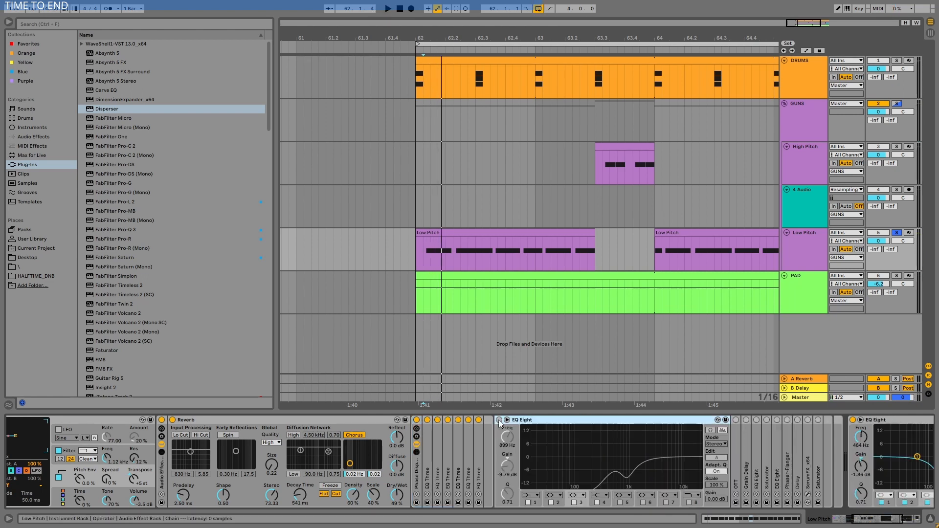
pyautogui.click(499, 421)
pyautogui.press('space')
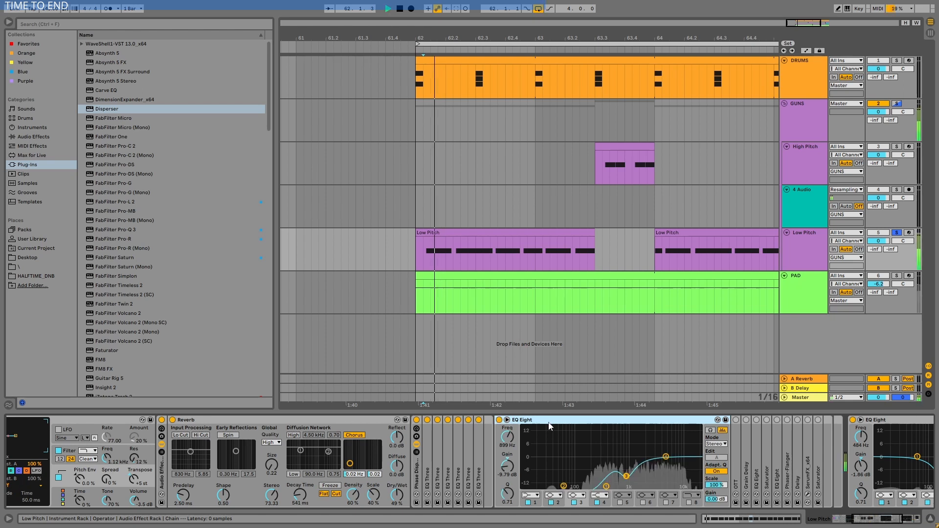
pyautogui.click(499, 420)
pyautogui.click(499, 420)
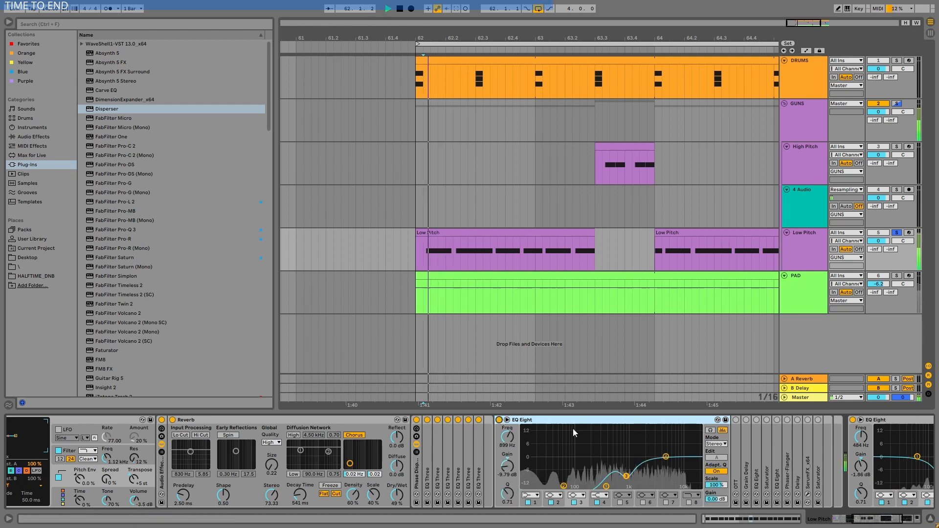
# Step: Unfold and enable the OTT and Grain Delay devices after the EQ Eight, and play the chain with each added
pyautogui.doubleClick(735, 428)
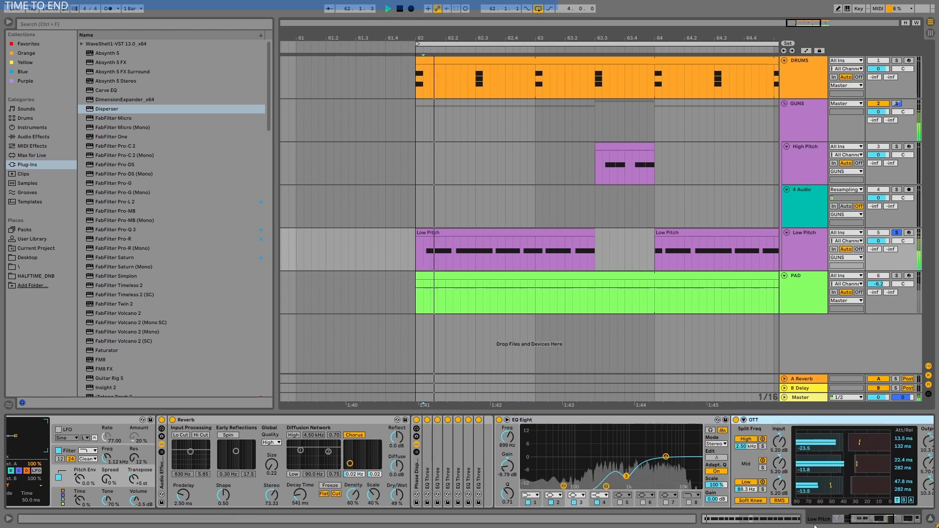
pyautogui.click(903, 519)
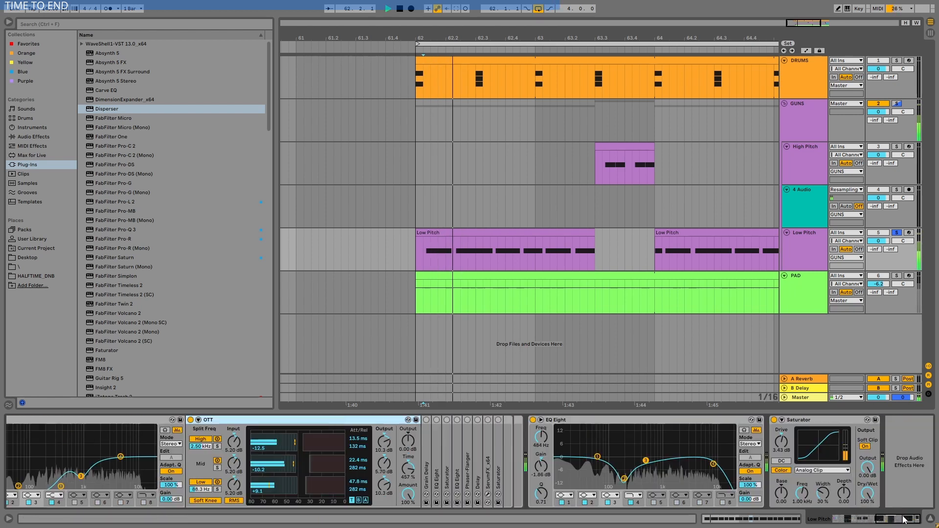
pyautogui.doubleClick(426, 445)
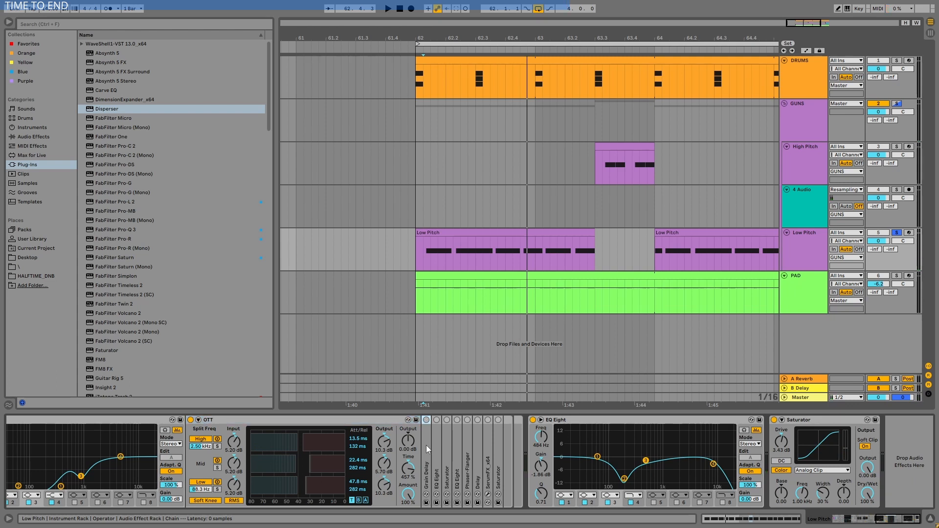
pyautogui.click(426, 419)
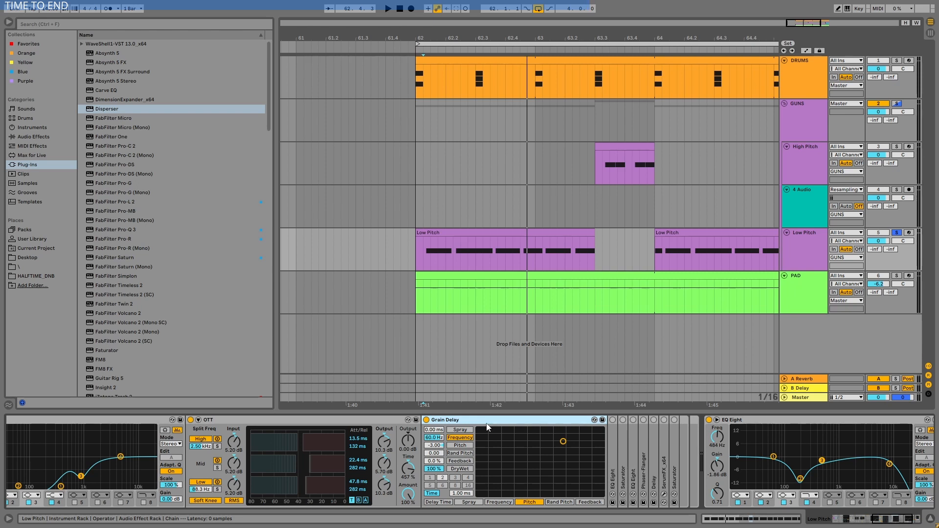
pyautogui.press('space')
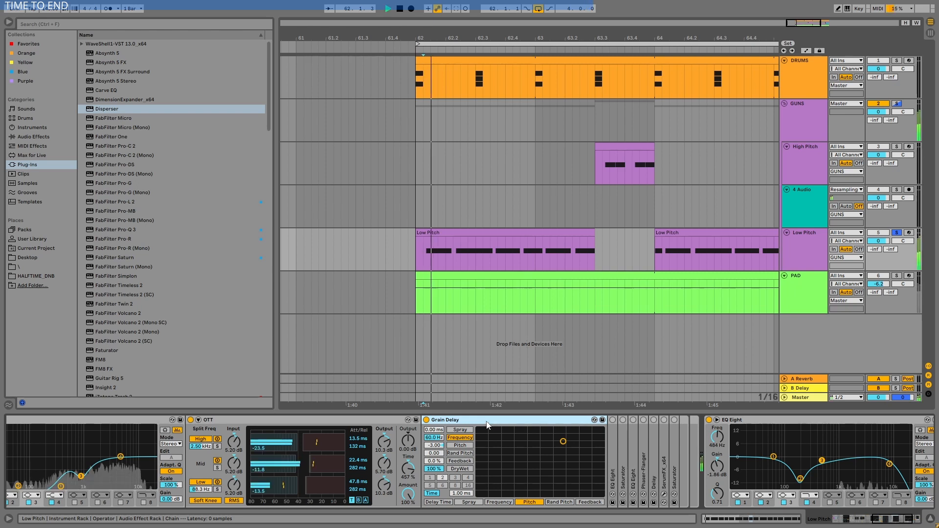
# Step: Compare the Grain Delay bypassed and active during playback, and fold the device
pyautogui.click(426, 420)
pyautogui.click(426, 419)
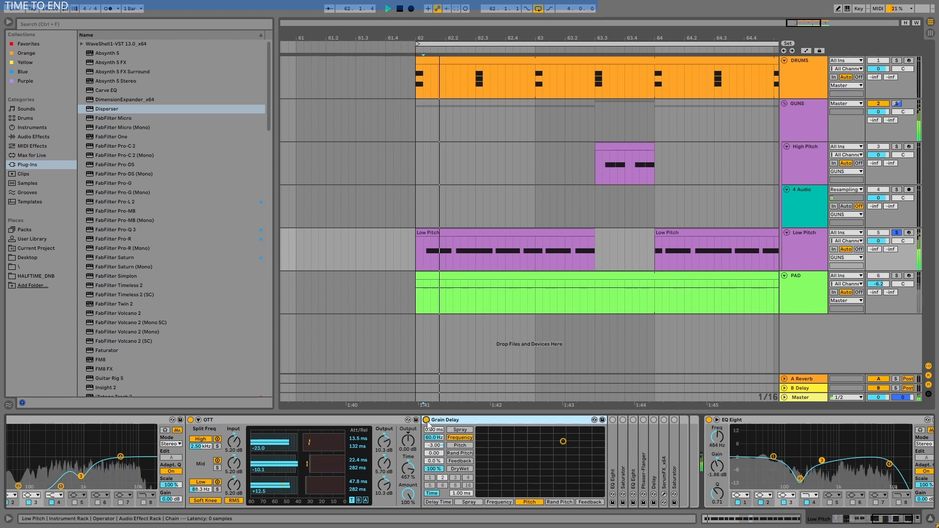
pyautogui.doubleClick(452, 420)
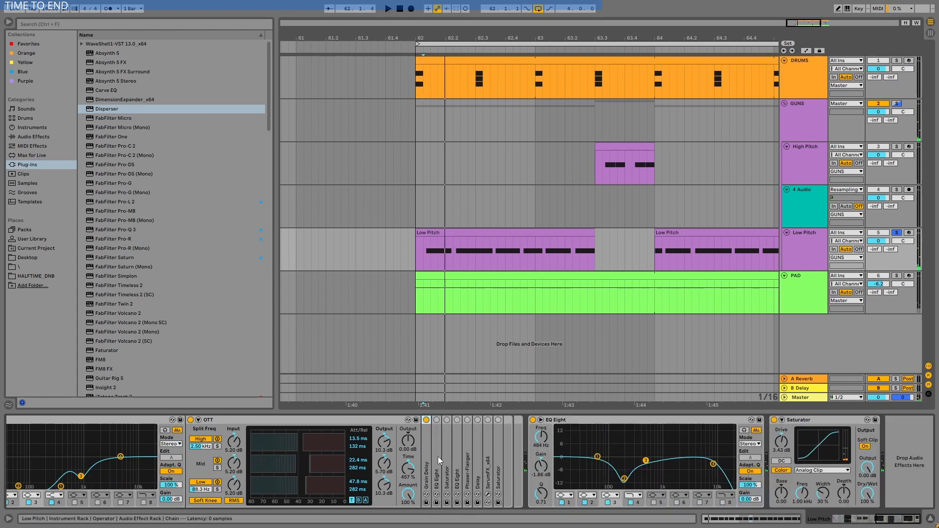
# Step: Unfold and enable the EQ Eight after Grain Delay, unfold Grain Delay again, and play the chain
pyautogui.doubleClick(438, 456)
pyautogui.click(436, 419)
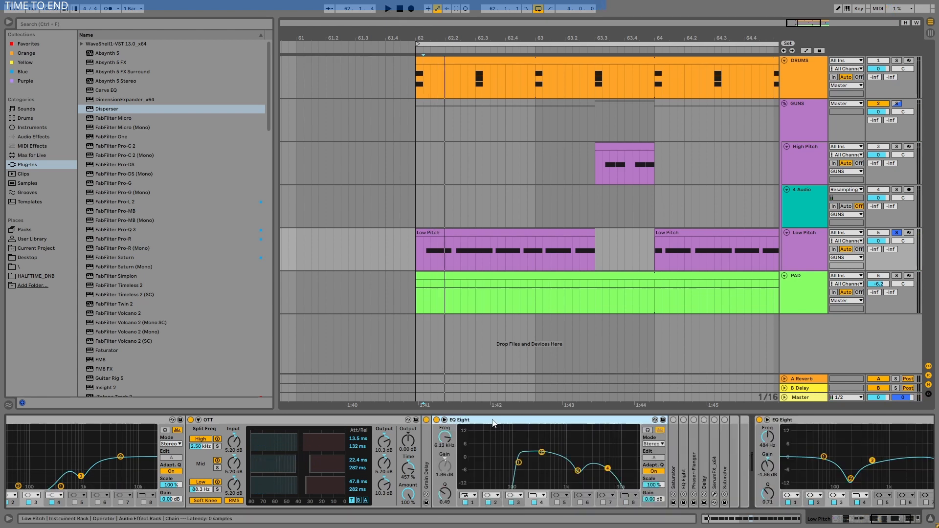
pyautogui.doubleClick(426, 429)
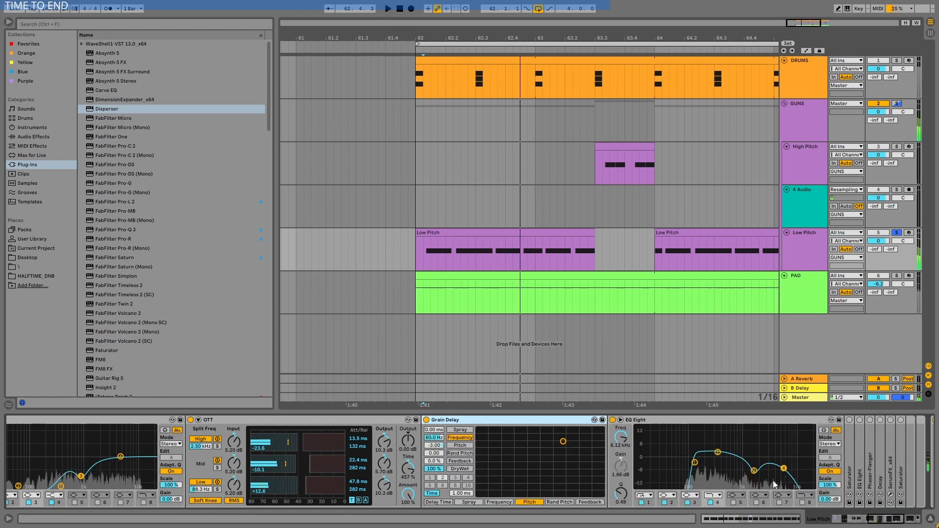
pyautogui.moveTo(877, 519); pyautogui.dragTo(896, 519)
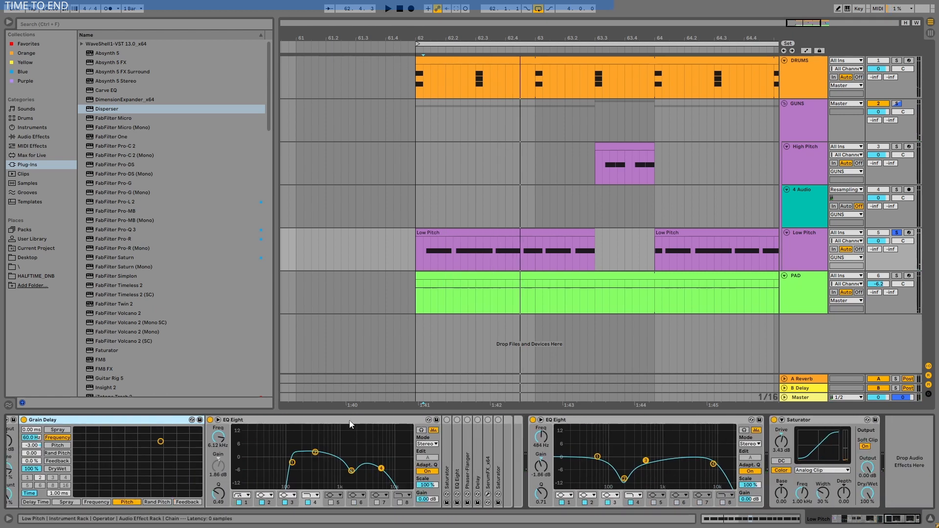
# Step: Unfold and enable the Saturator after that EQ Eight, and play the chain with it added
pyautogui.doubleClick(445, 458)
pyautogui.click(446, 420)
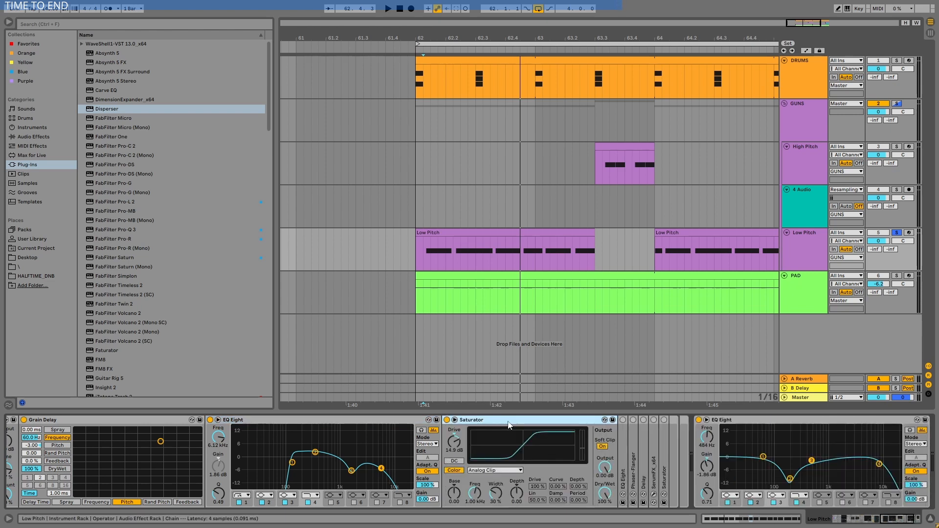
pyautogui.press('space')
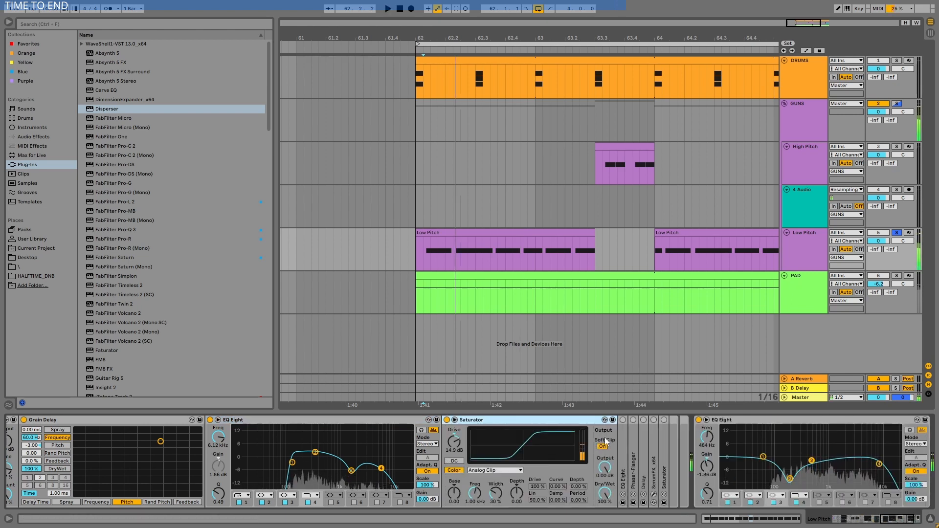
# Step: Unfold and enable the EQ Eight following the Saturator, and audition its effect on the chain
pyautogui.doubleClick(623, 441)
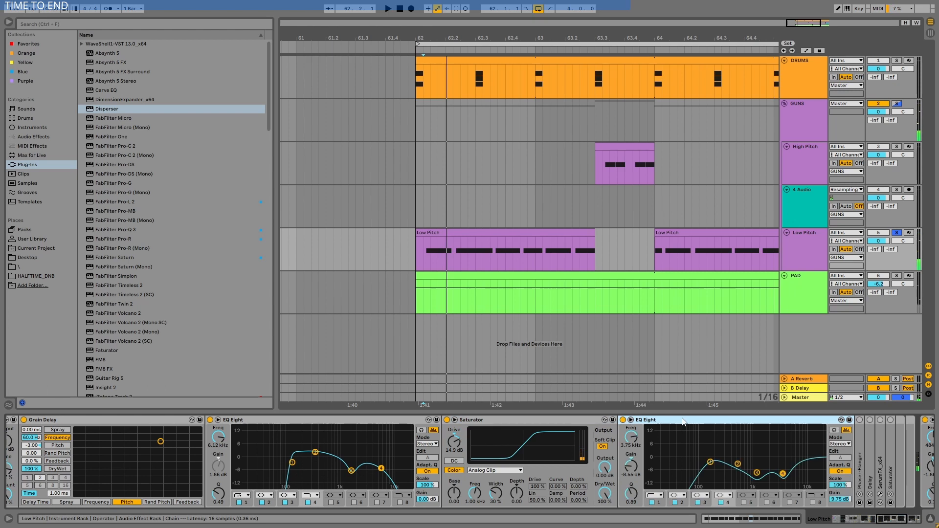
pyautogui.click(886, 521)
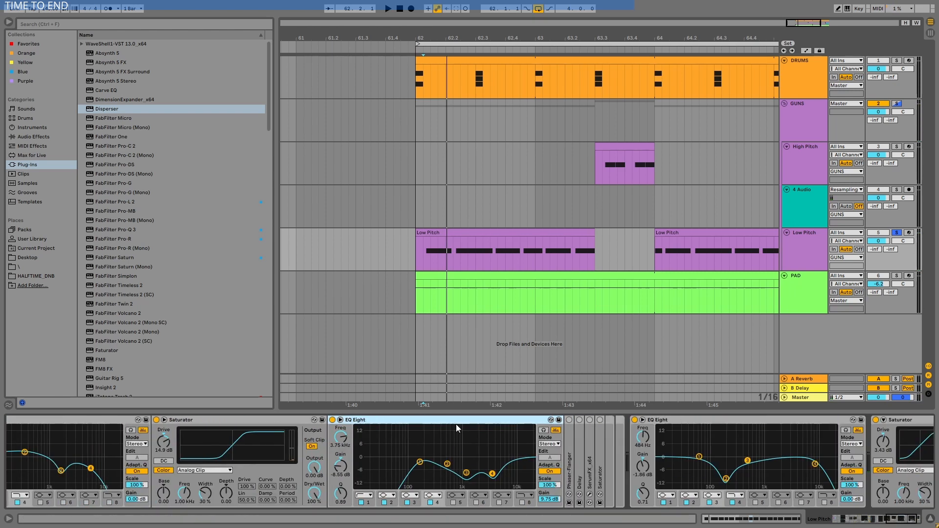
pyautogui.press('space')
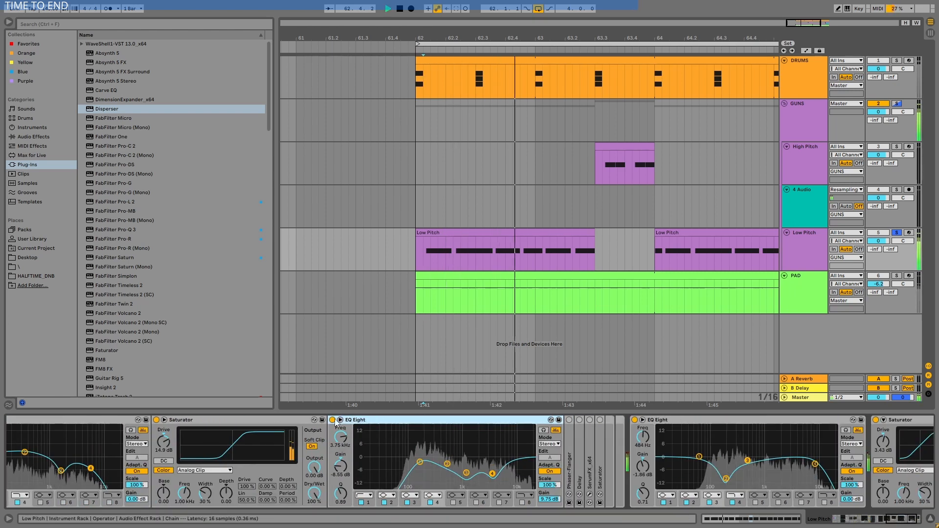
pyautogui.press('space')
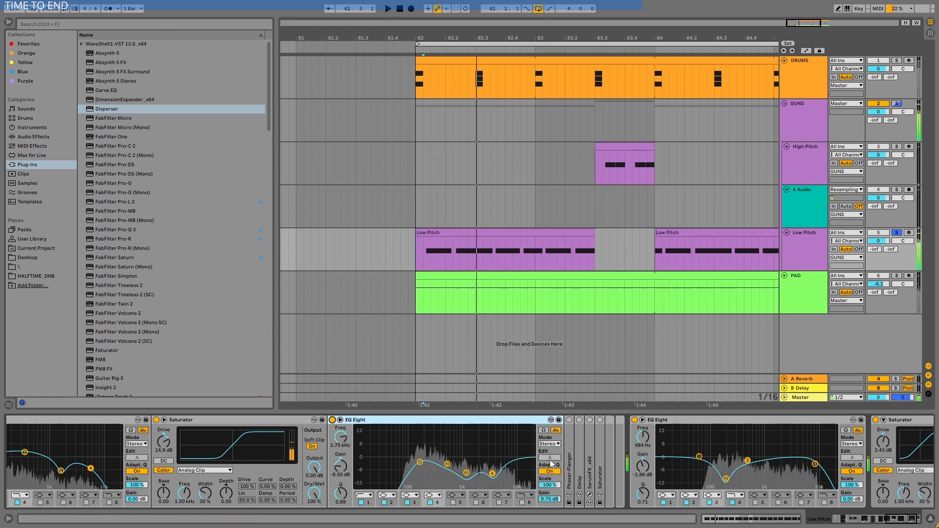
# Step: Unfold and enable the Phaser-Flanger, and compare it bypassed and active during playback
pyautogui.doubleClick(569, 437)
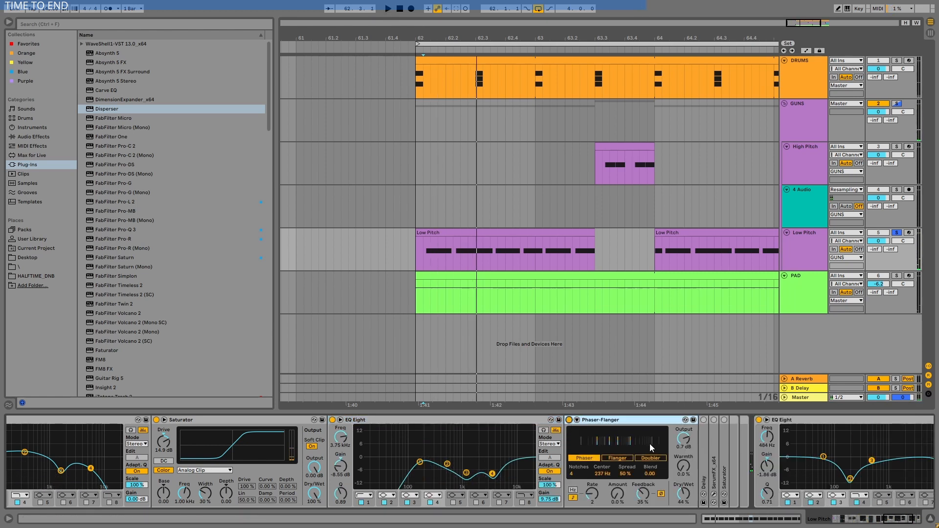
pyautogui.moveTo(892, 522); pyautogui.dragTo(898, 521)
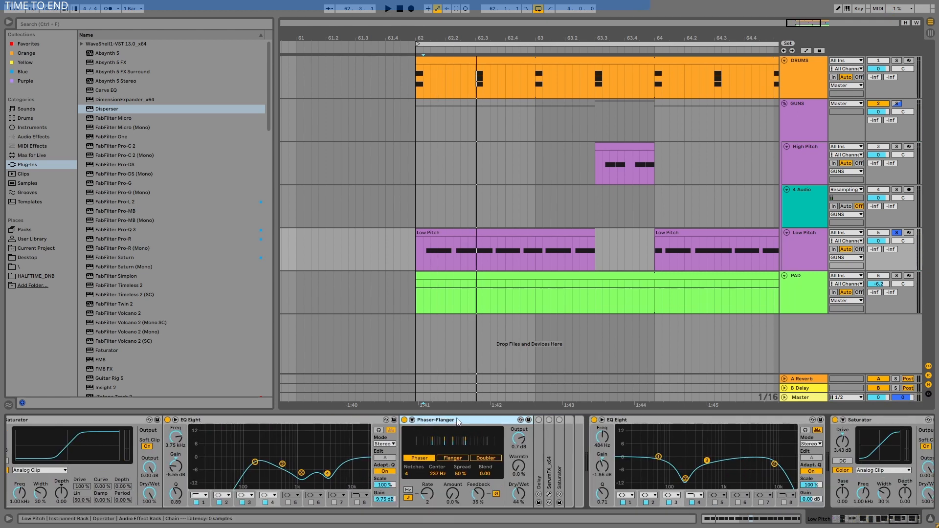
pyautogui.press('space')
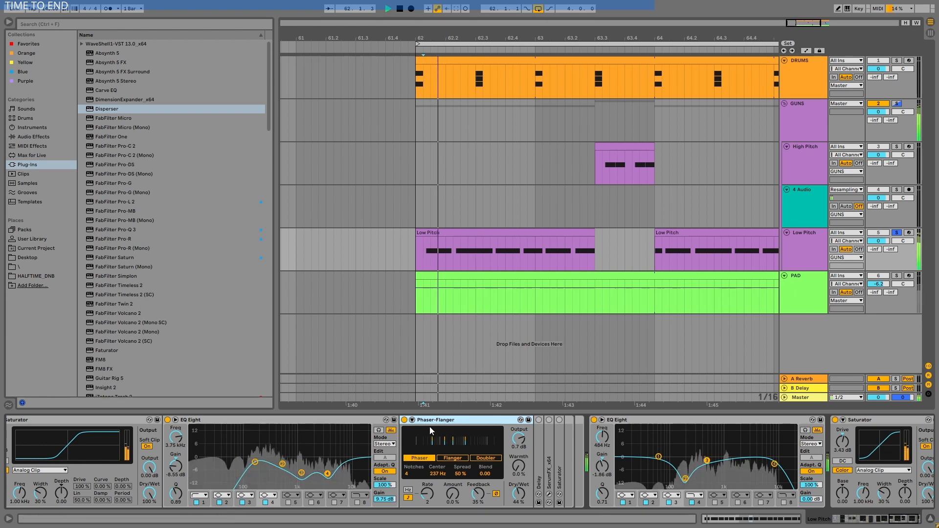
pyautogui.click(404, 420)
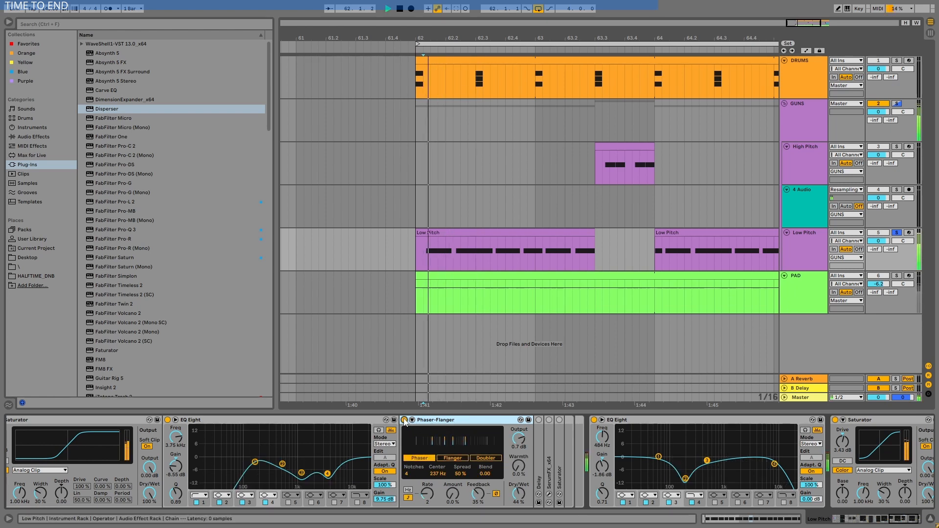
# Step: Unfold and enable the Delay after the Phaser-Flanger, and compare playback with it off and on
pyautogui.doubleClick(538, 438)
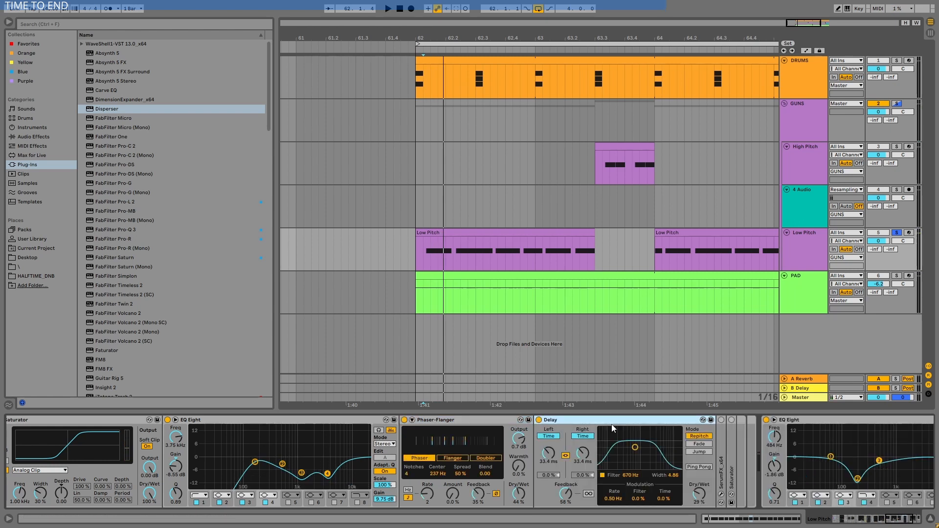
pyautogui.press('space')
pyautogui.click(539, 420)
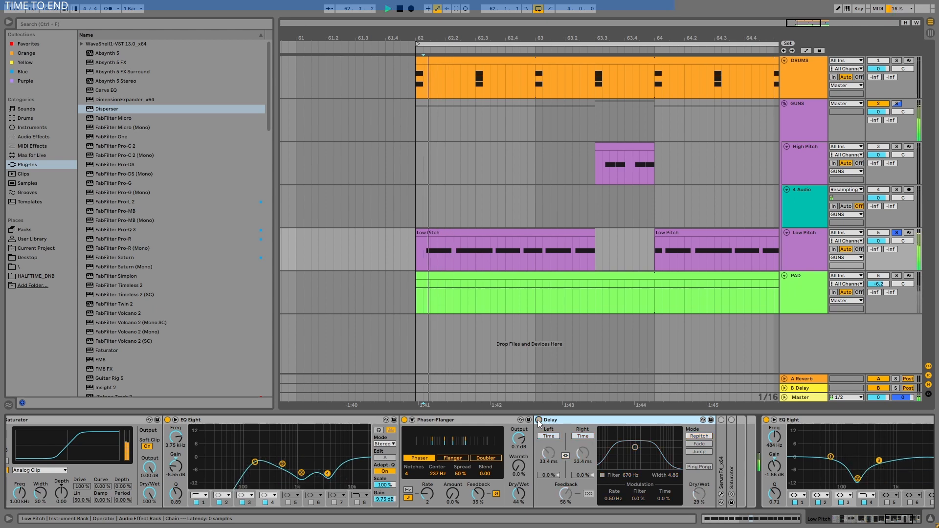
pyautogui.click(538, 420)
pyautogui.press('space')
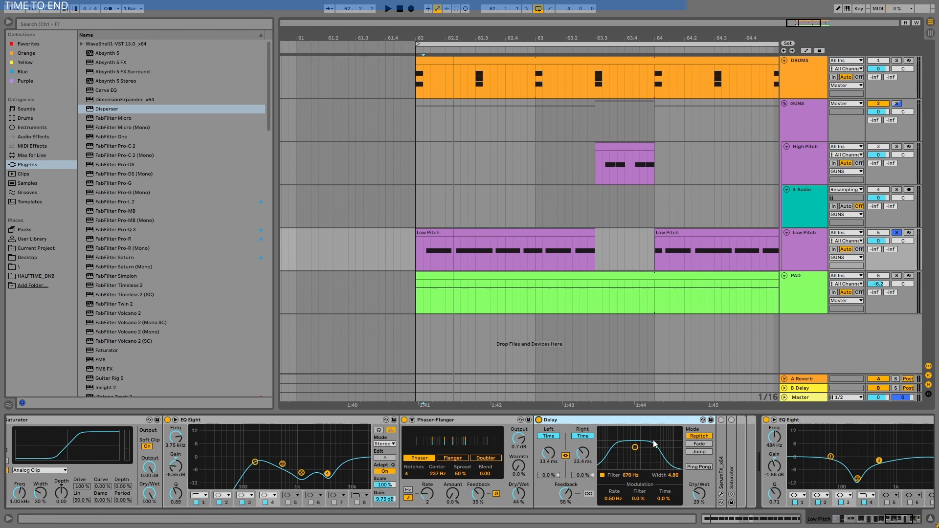
# Step: Unfold and enable SerumFX, view its Reverb filter in the plug-in window, close the window, and play the chain with it
pyautogui.doubleClick(721, 461)
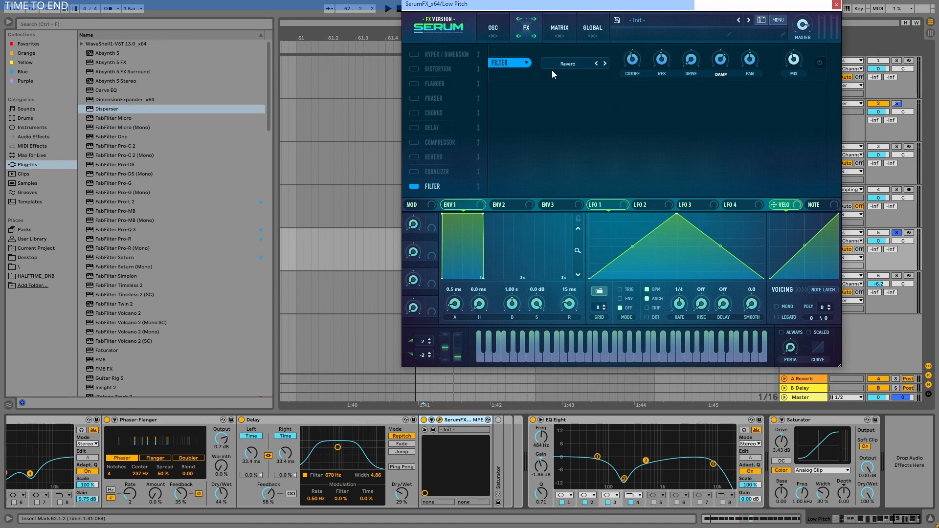
pyautogui.moveTo(779, 7); pyautogui.dragTo(752, 49)
pyautogui.click(807, 45)
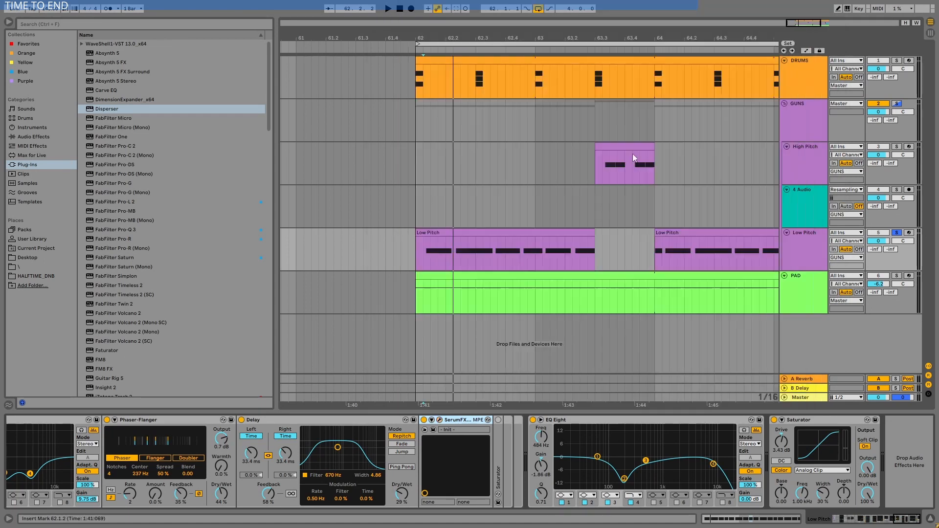
pyautogui.press('space')
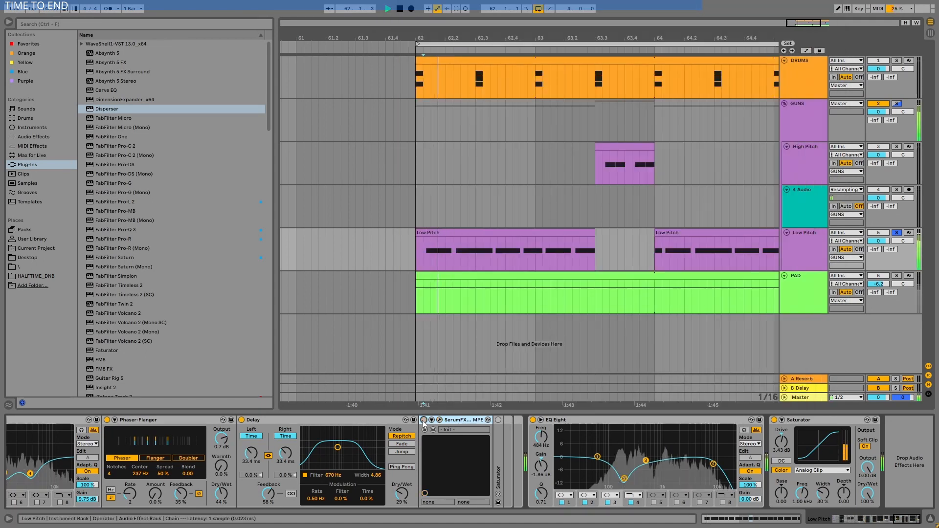
pyautogui.press('space')
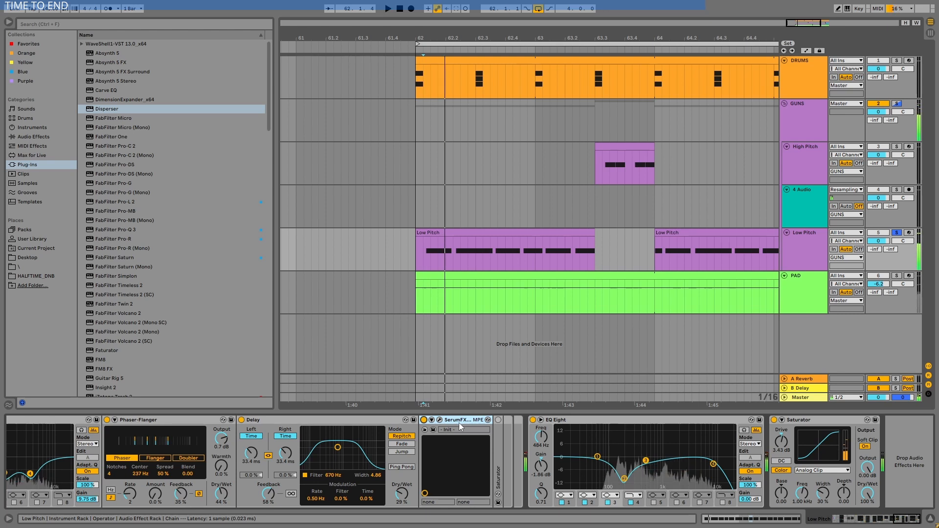
# Step: Unfold and enable the rack's last Saturator, play the chain, and hide the Audio Effect Rack's devices
pyautogui.doubleClick(497, 442)
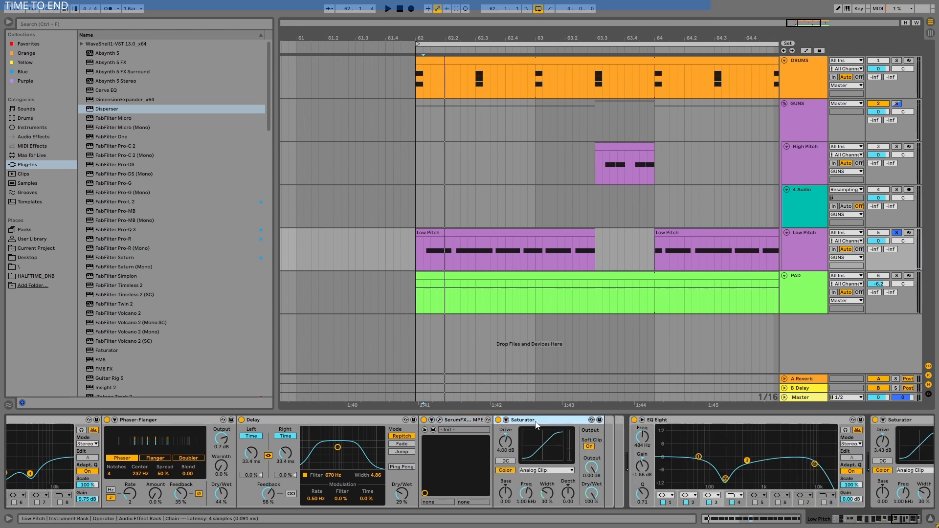
pyautogui.press('space')
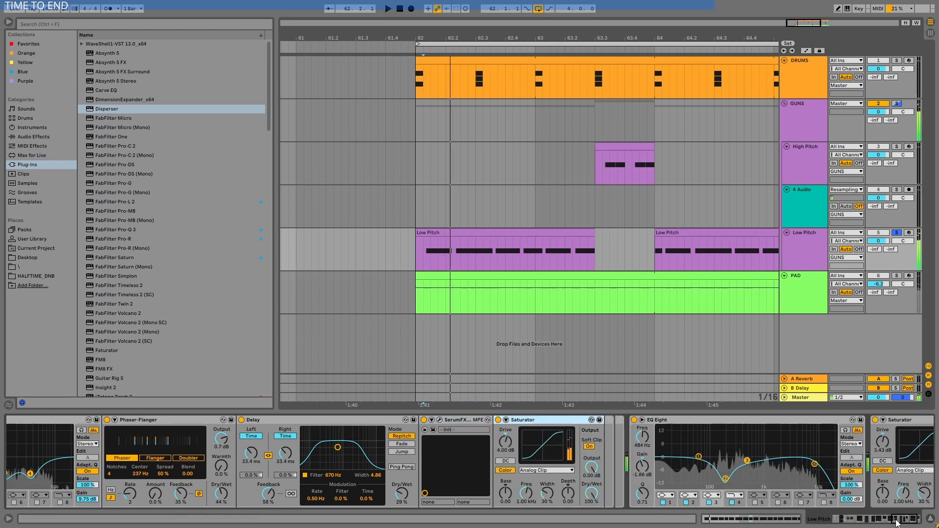
pyautogui.click(834, 527)
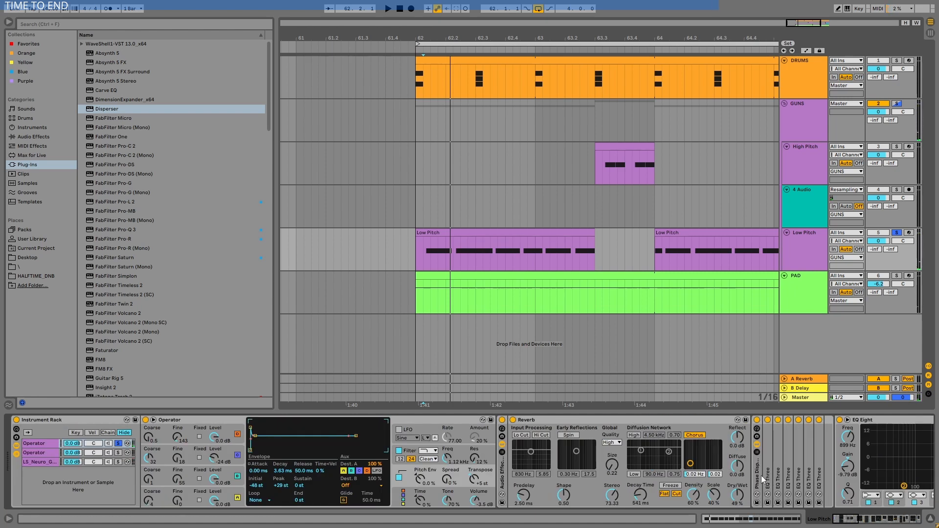
pyautogui.click(502, 444)
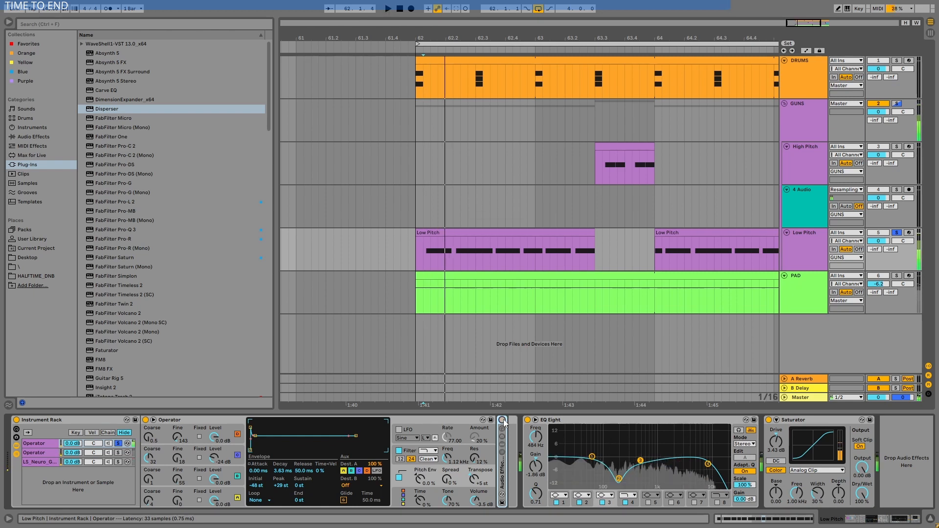
# Step: Solo the second Operator chain in the Instrument Rack and show the envelope settings of oscillator A
pyautogui.click(118, 453)
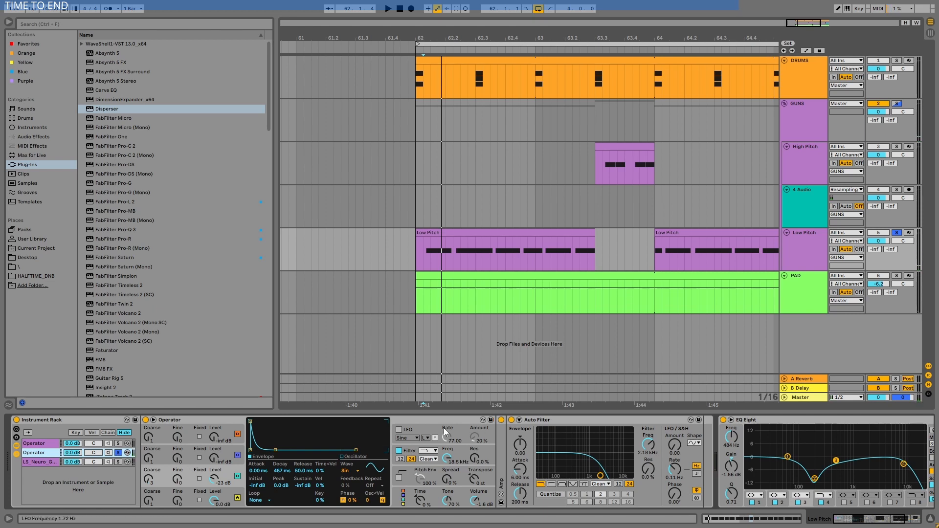
pyautogui.click(275, 496)
pyautogui.click(224, 492)
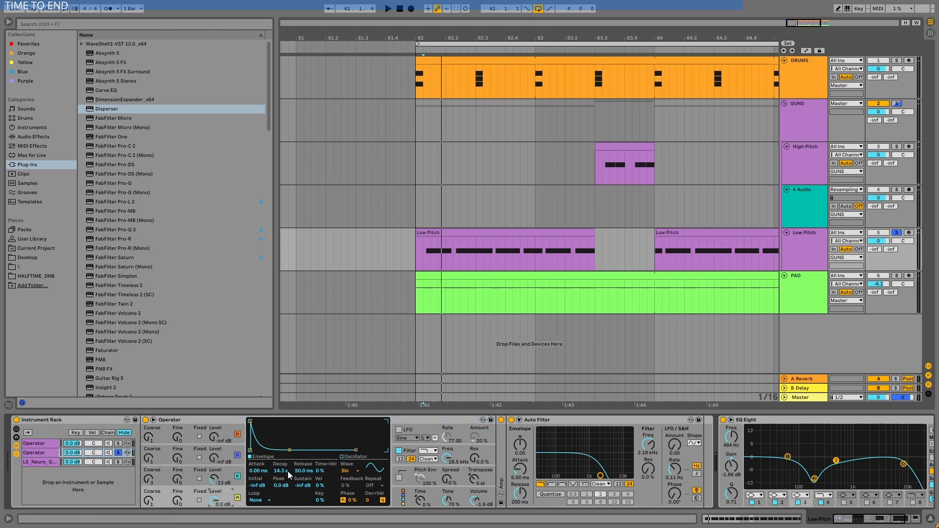
# Step: Show oscillator B's settings in the second Operator, and compare the sound with the oscillator off and on
pyautogui.click(239, 471)
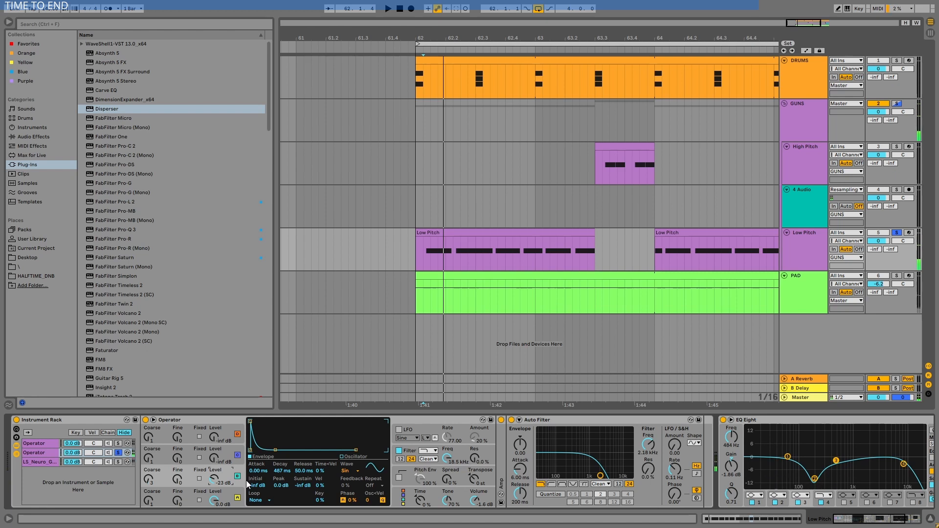
pyautogui.click(238, 476)
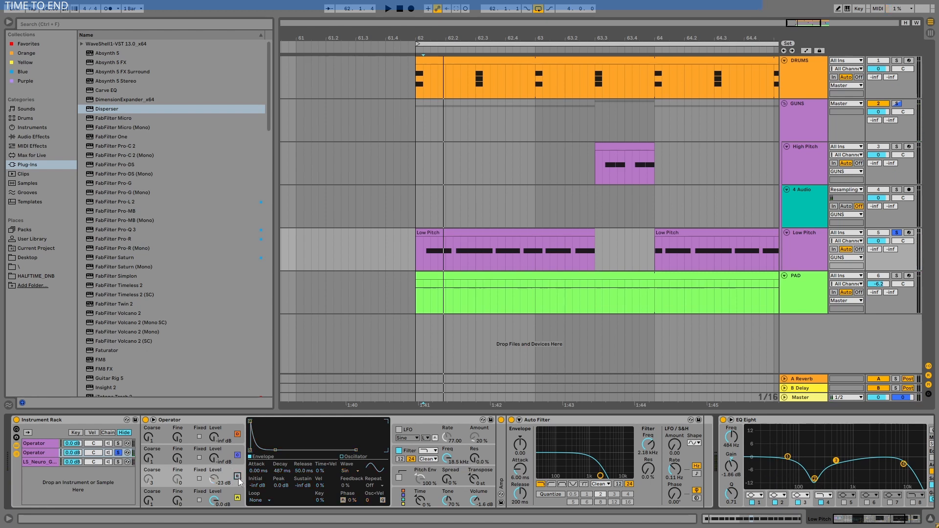
pyautogui.click(237, 477)
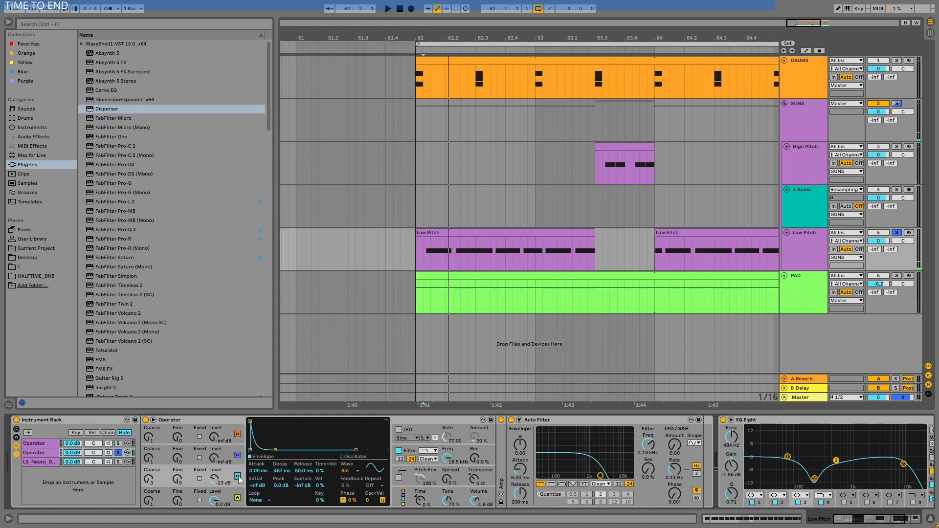
# Step: Show the second Operator's filter and shaper settings, unfold the Amp device, and play the chain
pyautogui.click(463, 453)
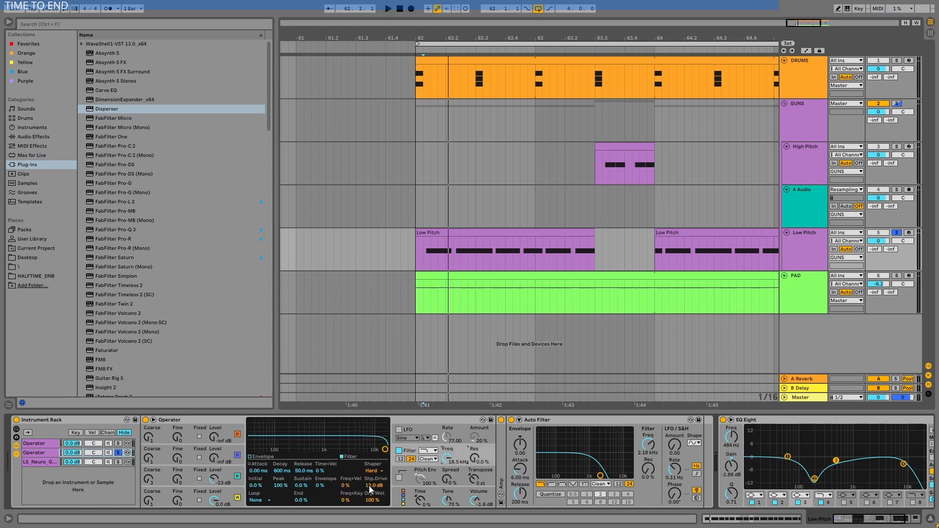
pyautogui.doubleClick(500, 450)
pyautogui.press('space')
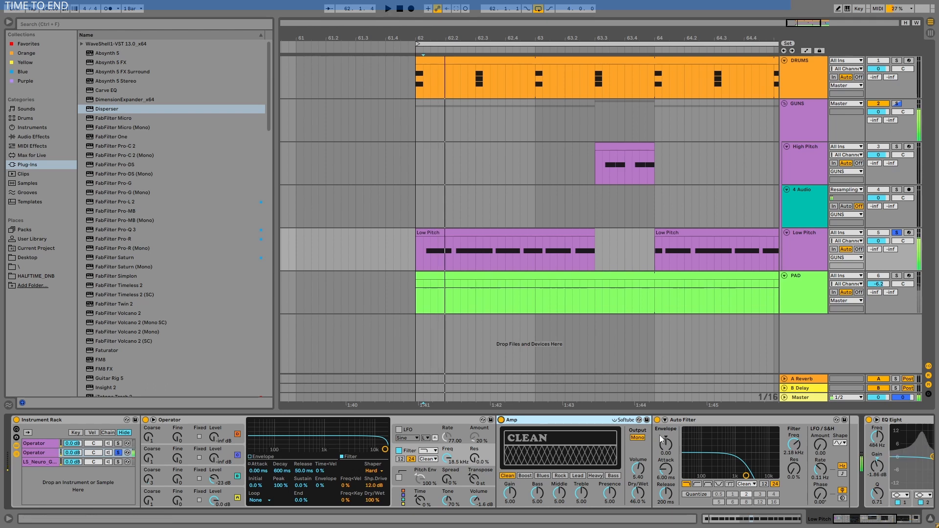
# Step: Compare the Auto Filter after the Amp bypassed and active during playback, leaving the device selected
pyautogui.click(657, 420)
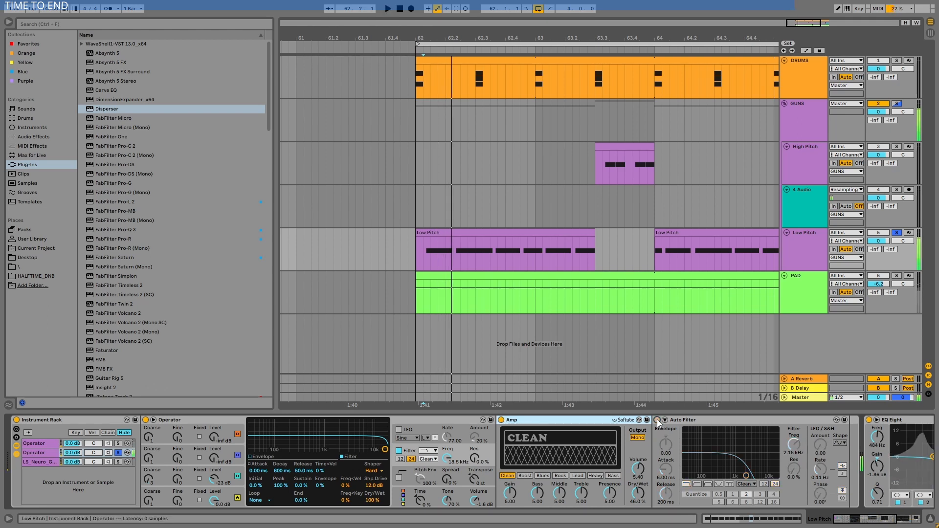
pyautogui.click(656, 420)
pyautogui.click(702, 423)
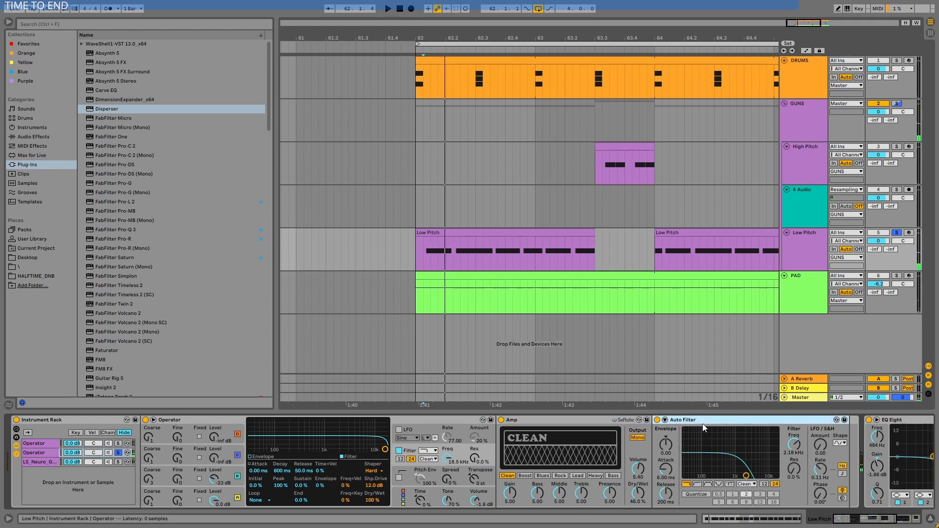
# Step: Select the Amp in the second Operator chain and review the devices that follow it
pyautogui.click(877, 522)
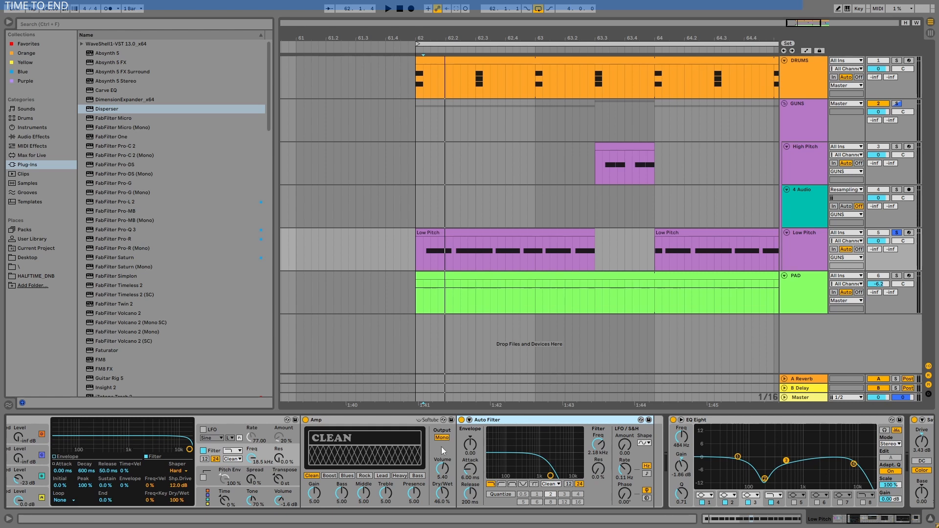
pyautogui.click(357, 421)
pyautogui.press('Delete')
pyautogui.press('Delete')
pyautogui.moveTo(868, 519); pyautogui.dragTo(850, 519)
# Step: Solo the LS_Neuro_Glitch_013 chain in the Instrument Rack and show its source sample in the browser
pyautogui.click(130, 463)
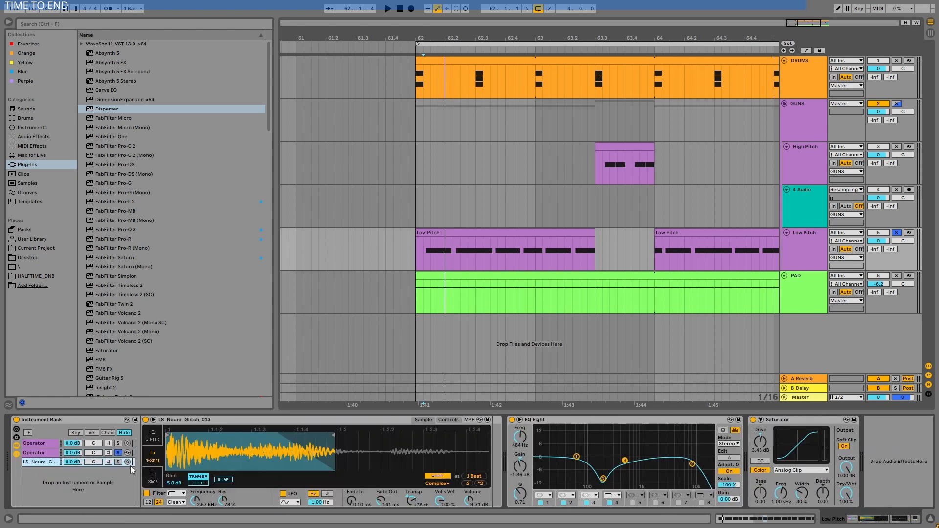
pyautogui.click(119, 462)
pyautogui.click(195, 422)
pyautogui.rightClick(230, 456)
pyautogui.click(252, 413)
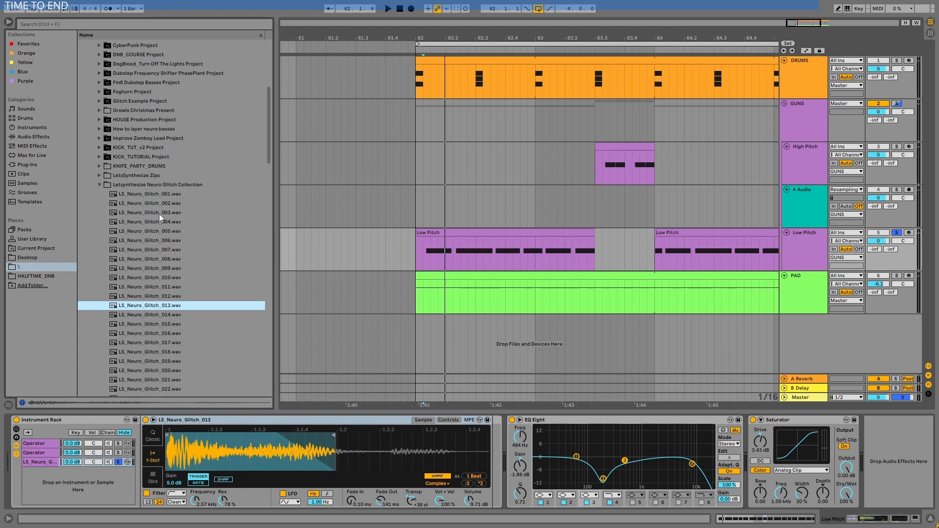
# Step: Unsolo the glitch sample chain and play the first Low Pitch clip with all three rack chains active
pyautogui.click(118, 461)
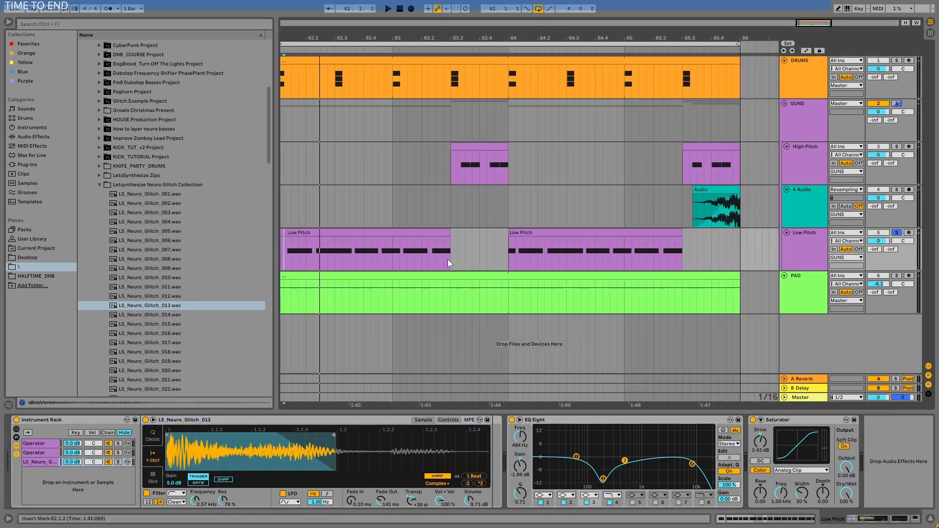
pyautogui.click(368, 238)
pyautogui.click(364, 233)
pyautogui.press('space')
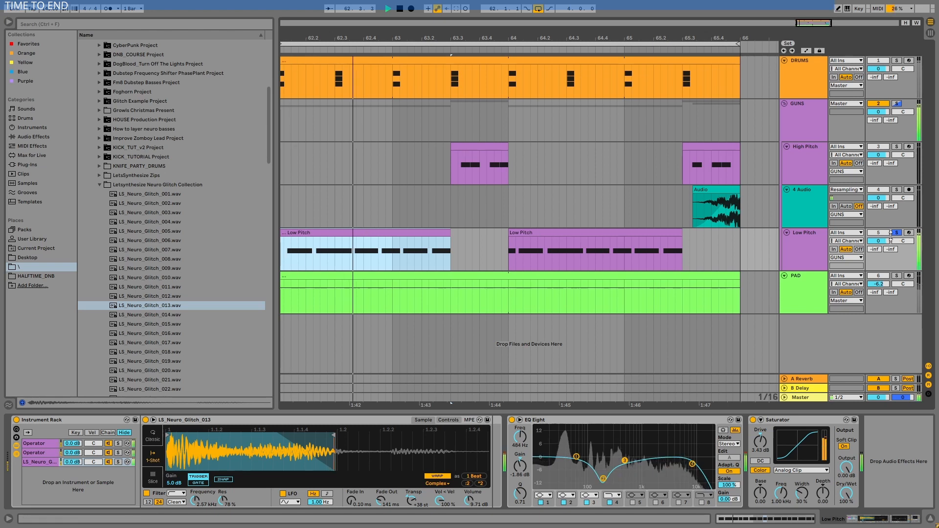
# Step: Unsolo the Low Pitch track and GUNS group, hide the browser, and play the looped section with all tracks
pyautogui.click(898, 234)
pyautogui.moveTo(539, 36); pyautogui.dragTo(583, 23)
pyautogui.click(9, 22)
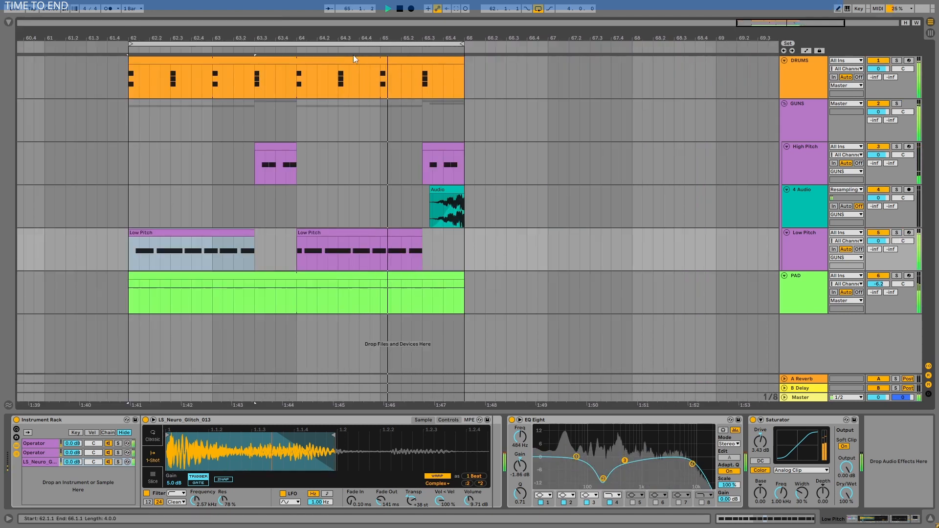
pyautogui.moveTo(395, 39); pyautogui.dragTo(452, 48)
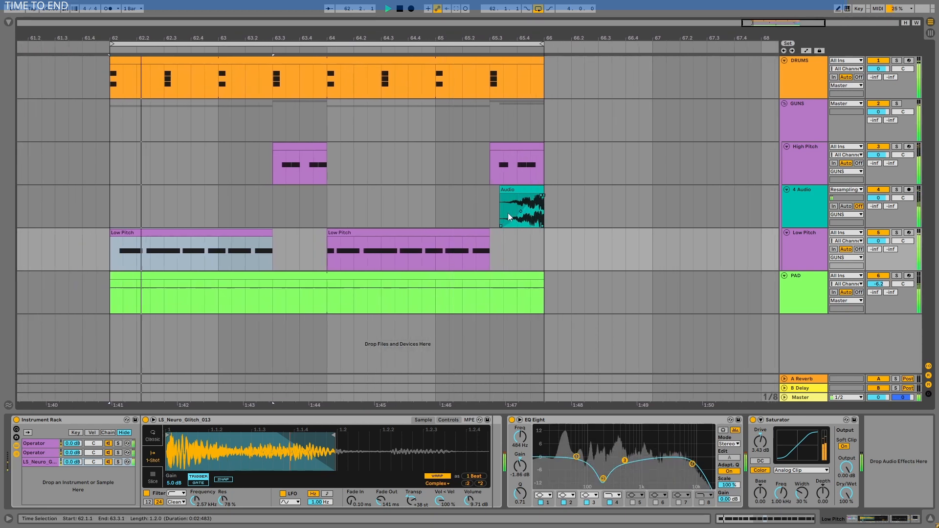
pyautogui.press('space')
# Step: Show the High Pitch track's device chain and the envelope of oscillator B in its first Operator
pyautogui.click(494, 210)
pyautogui.click(794, 178)
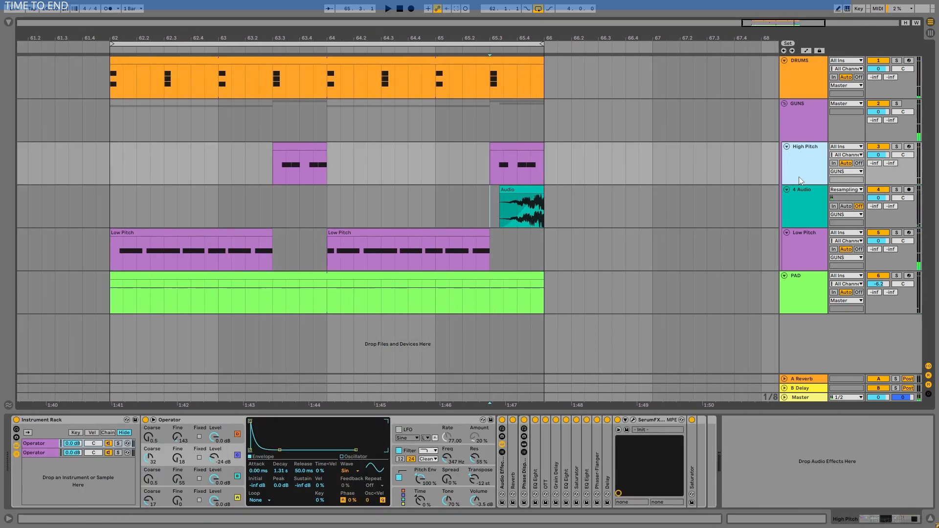
pyautogui.click(156, 474)
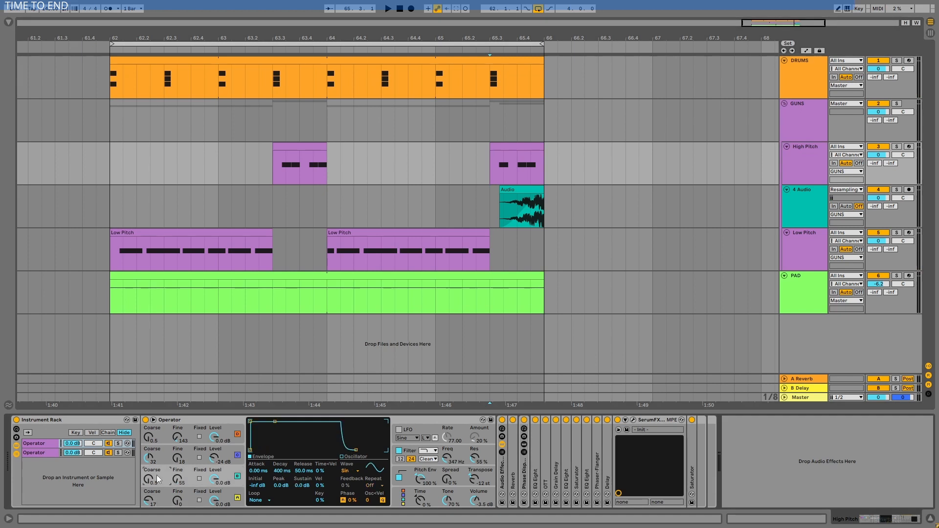
# Step: Solo the 4 Audio track and play its resampled clip beneath the last High Pitch clip
pyautogui.click(526, 186)
pyautogui.click(525, 157)
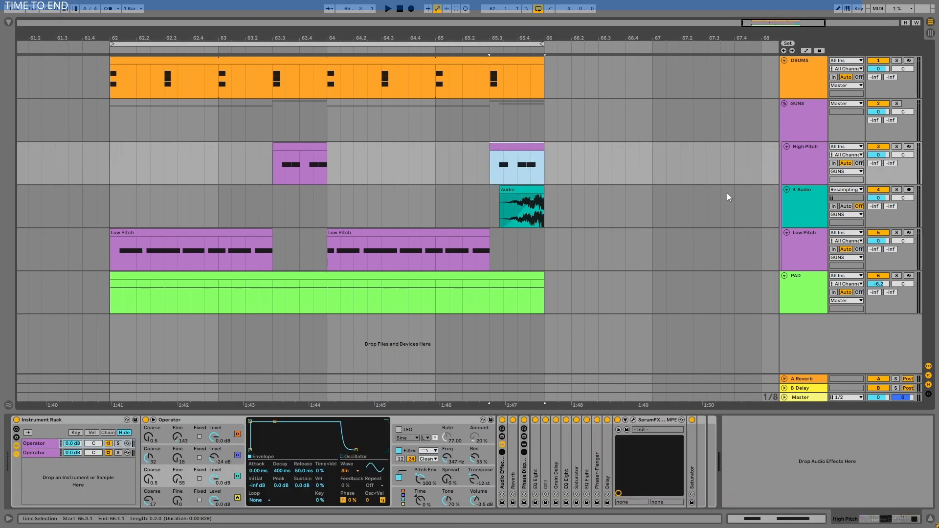
pyautogui.click(798, 157)
pyautogui.click(896, 190)
pyautogui.click(526, 190)
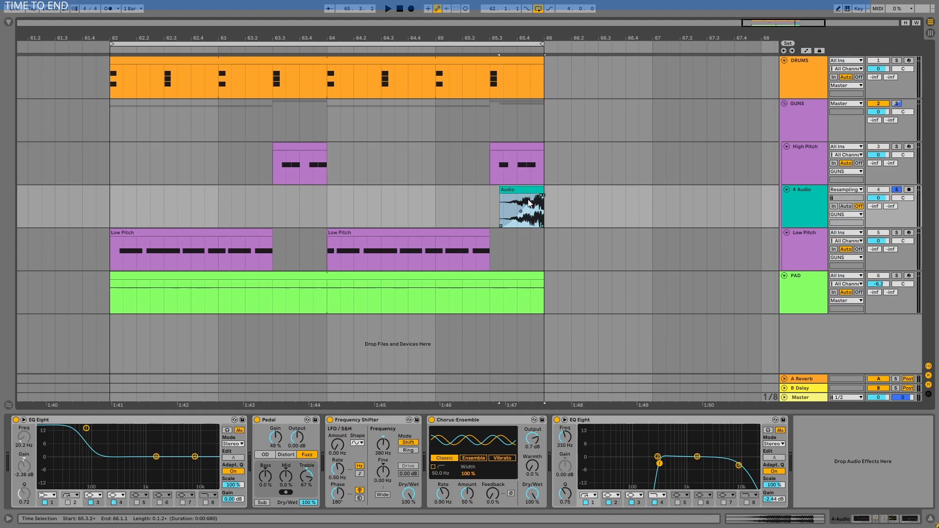
pyautogui.press('space')
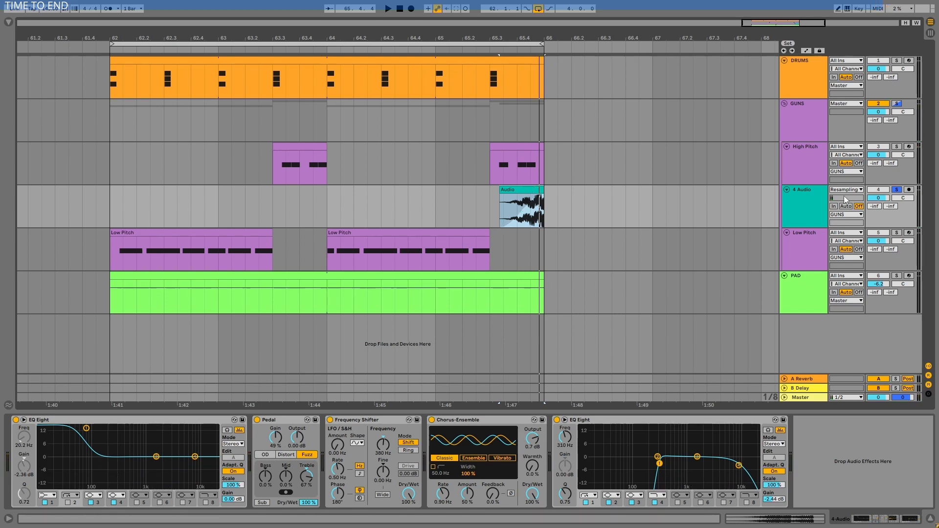
# Step: Solo the High Pitch track and compare its last clip with and without the 4 Audio layer during playback
pyautogui.click(491, 165)
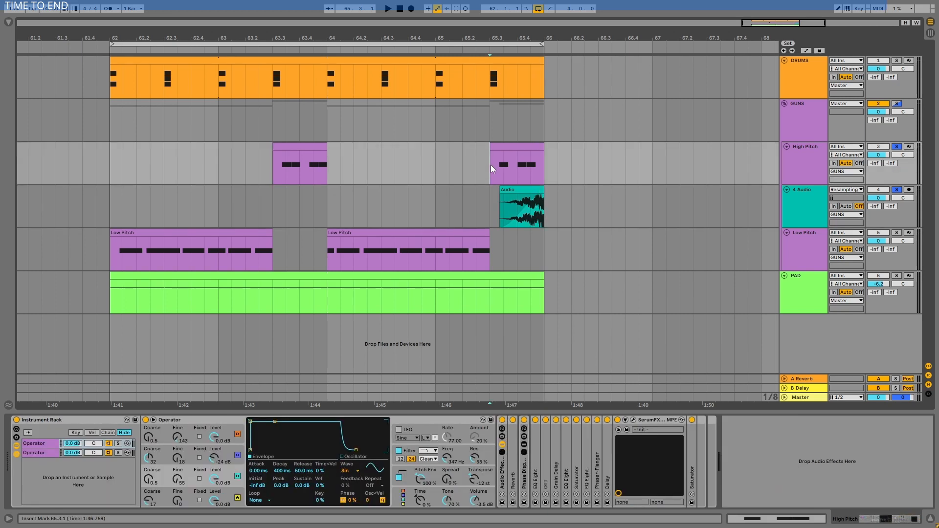
pyautogui.press('space')
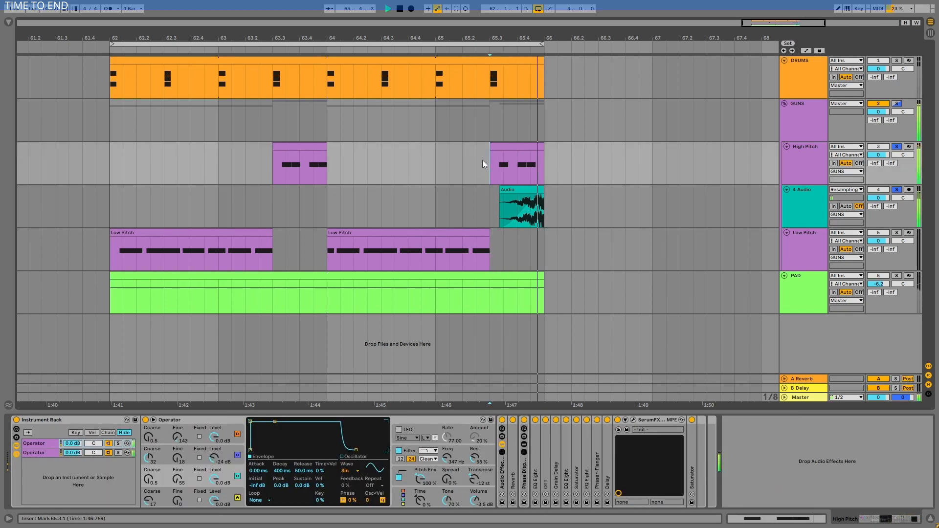
pyautogui.press('space')
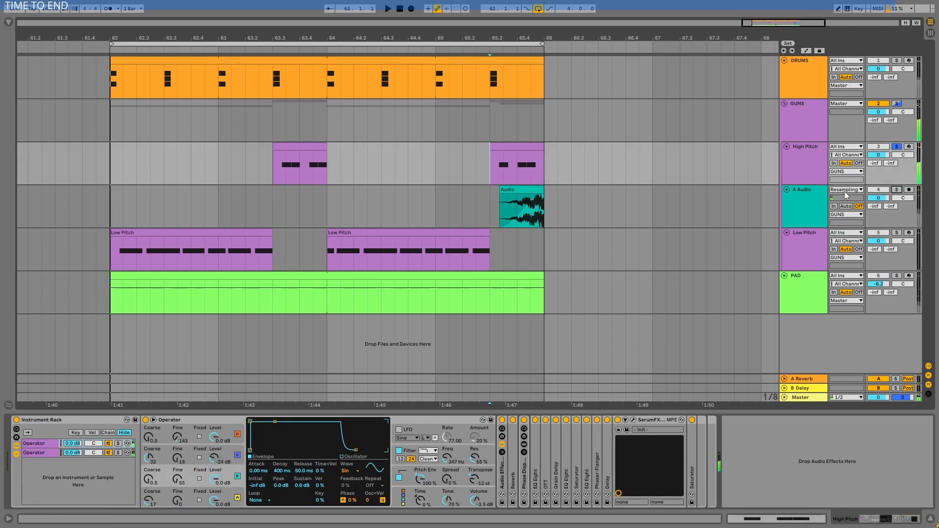
pyautogui.press('space')
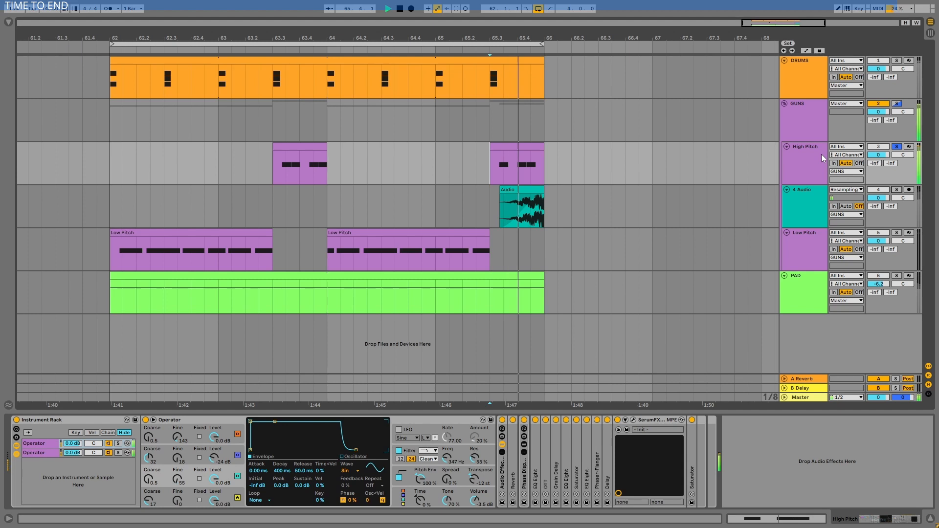
pyautogui.click(896, 190)
pyautogui.press('space')
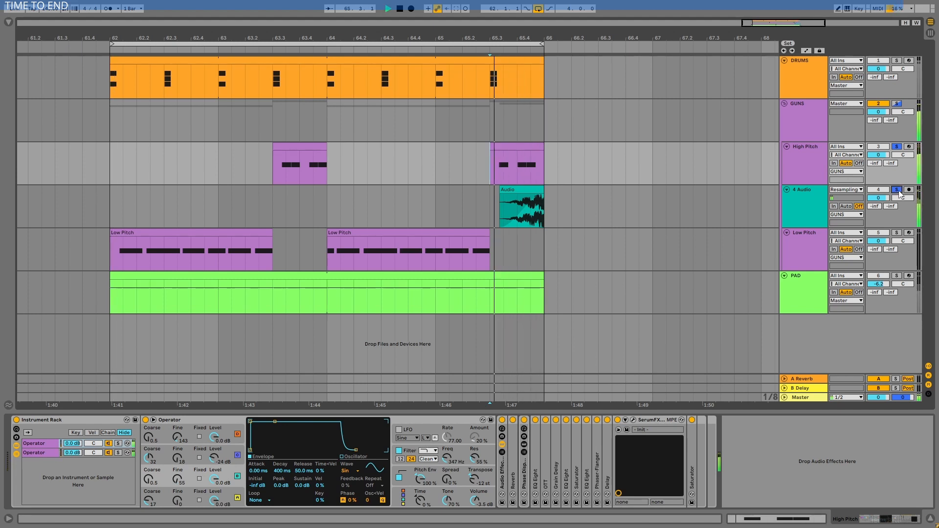
# Step: Unsolo the tracks to hear the full arrangement, and select all clips in the looped section
pyautogui.click(896, 190)
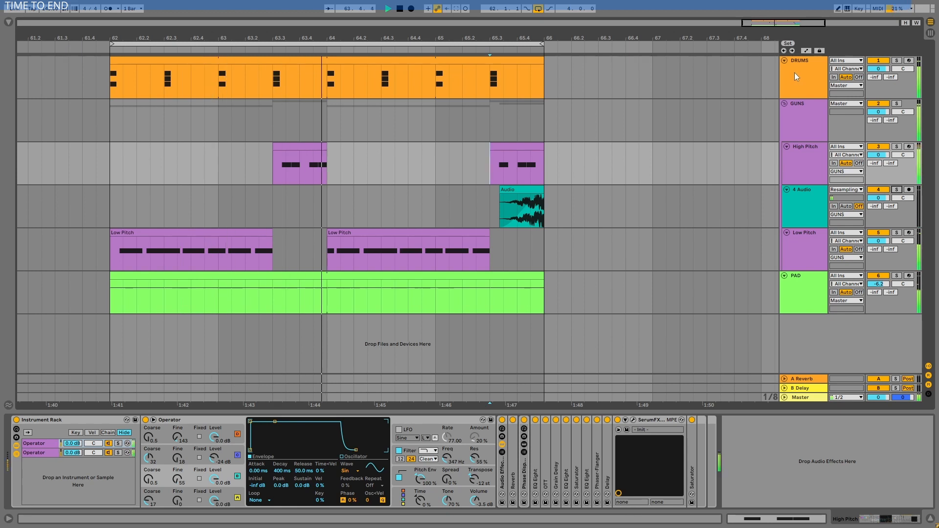
pyautogui.hotkey('ctrl', 'a')
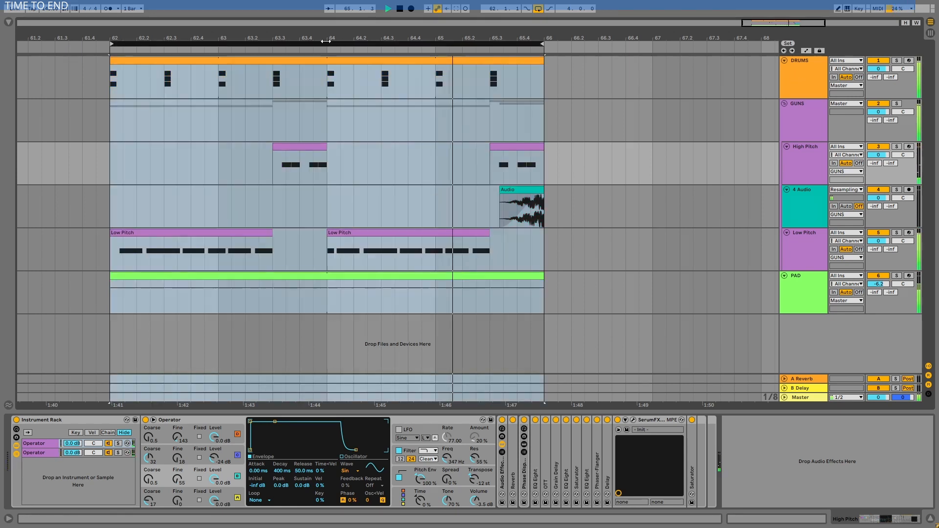